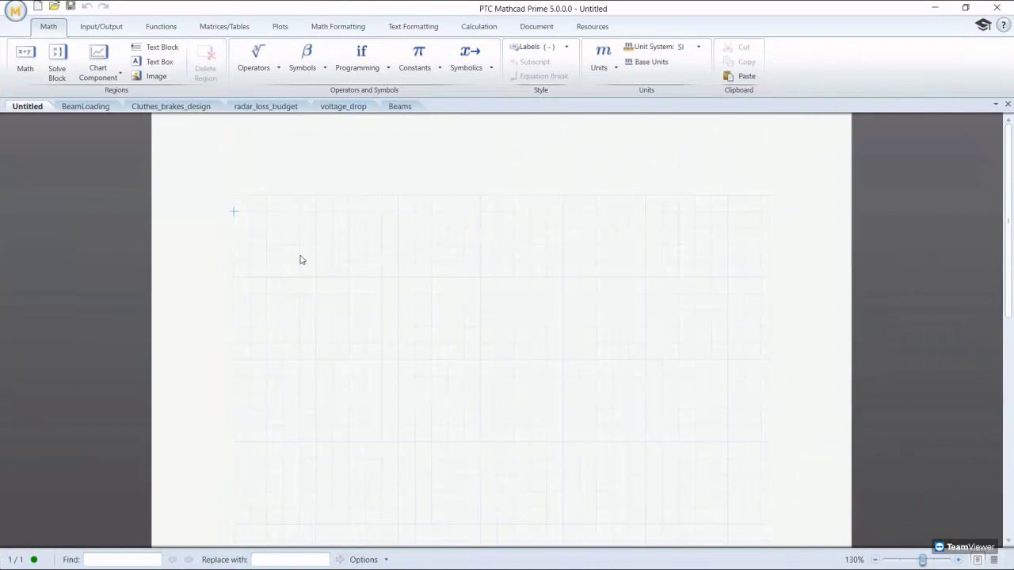
Step: On the BeamLoading worksheet, format the 'Deflection in a Beam' title as 24 pt bold black, centred
left_click(82, 107)
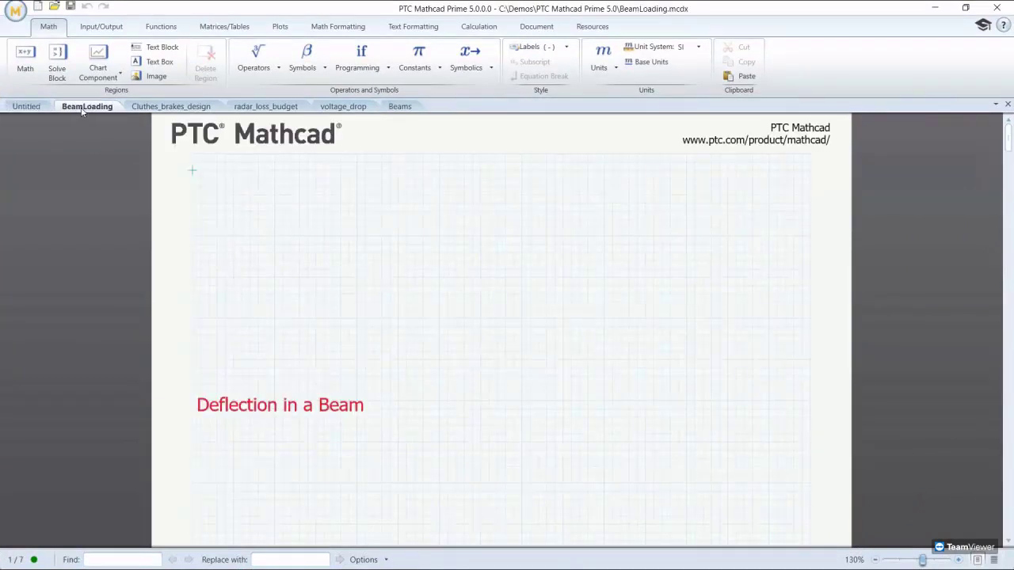
left_click(348, 402)
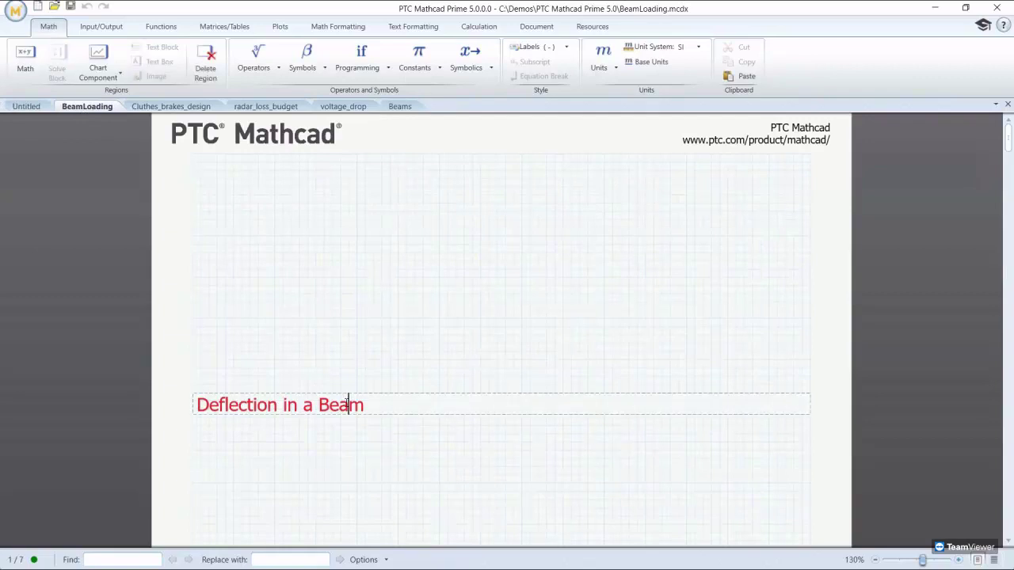
left_click_drag(368, 404, 196, 404)
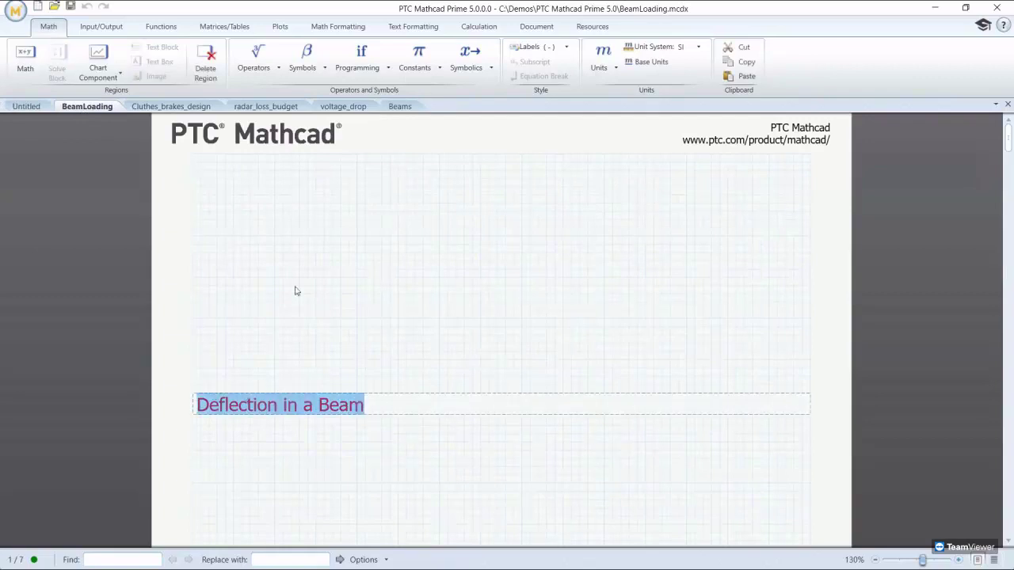
left_click(414, 27)
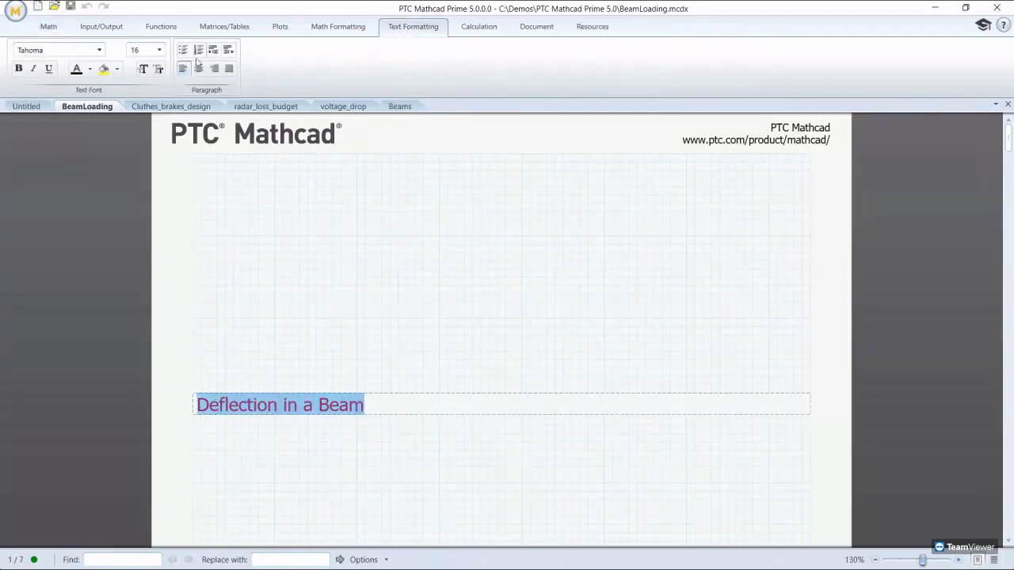
left_click(161, 51)
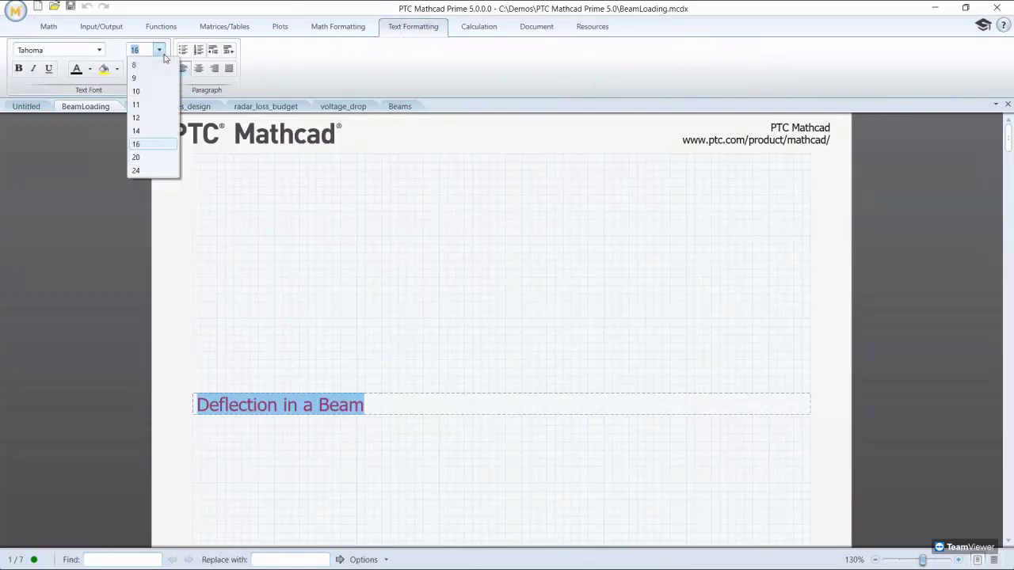
left_click(147, 170)
left_click(19, 75)
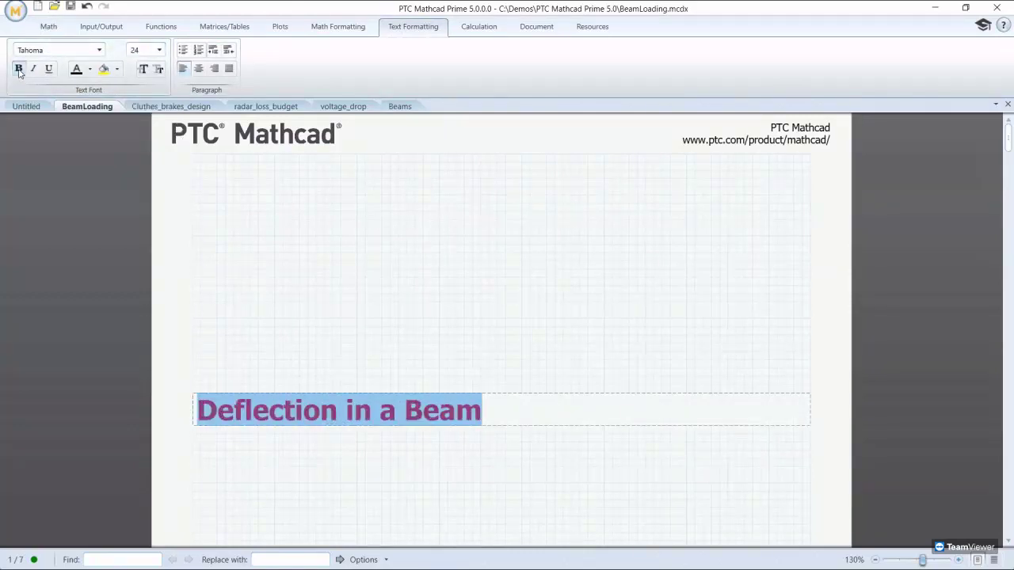
left_click(92, 76)
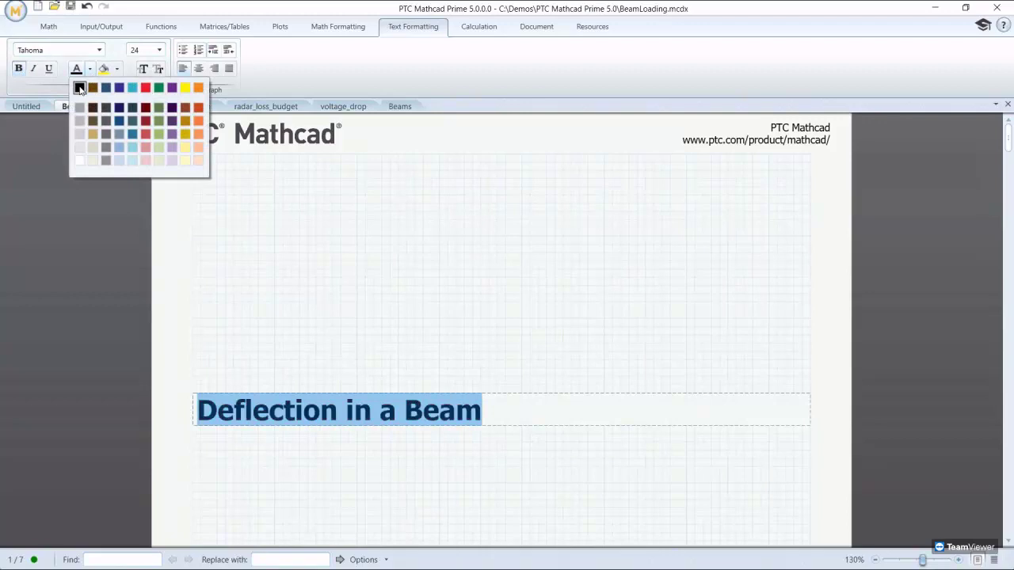
left_click(79, 87)
left_click(199, 68)
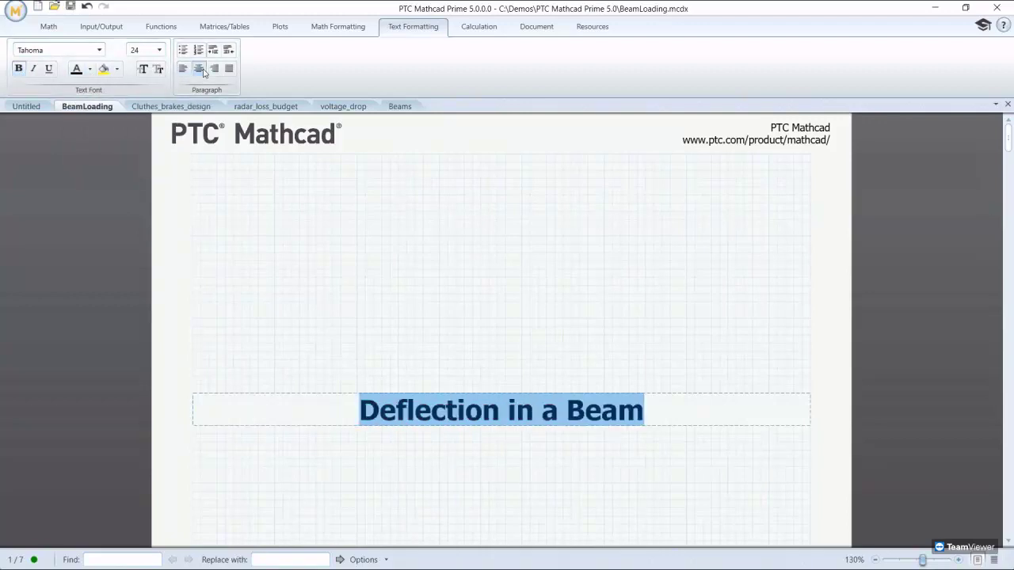
left_click(266, 206)
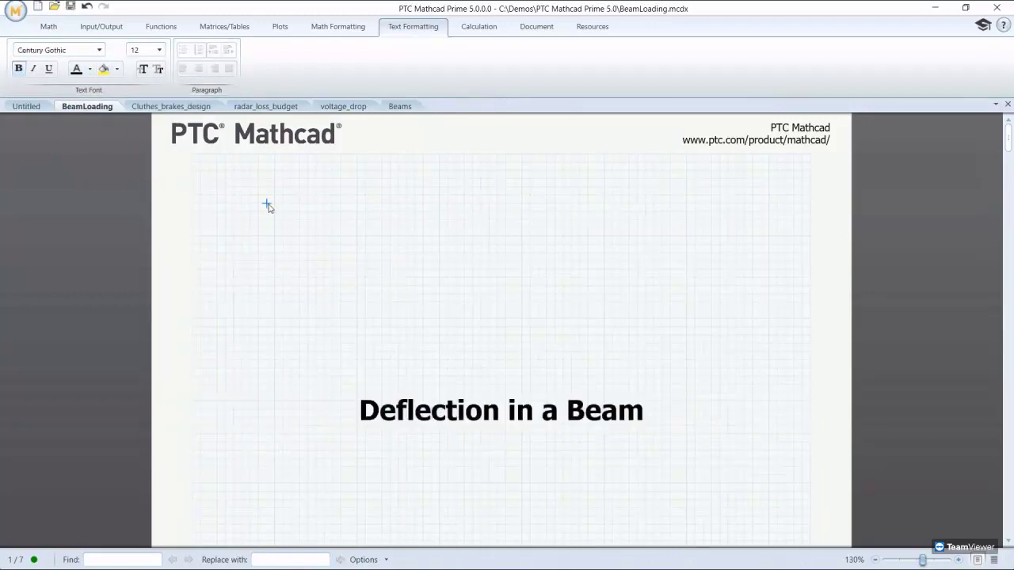
Step: Toggle the worksheet grid off and back on, then select the cross-section image under [1.1]
left_click(537, 30)
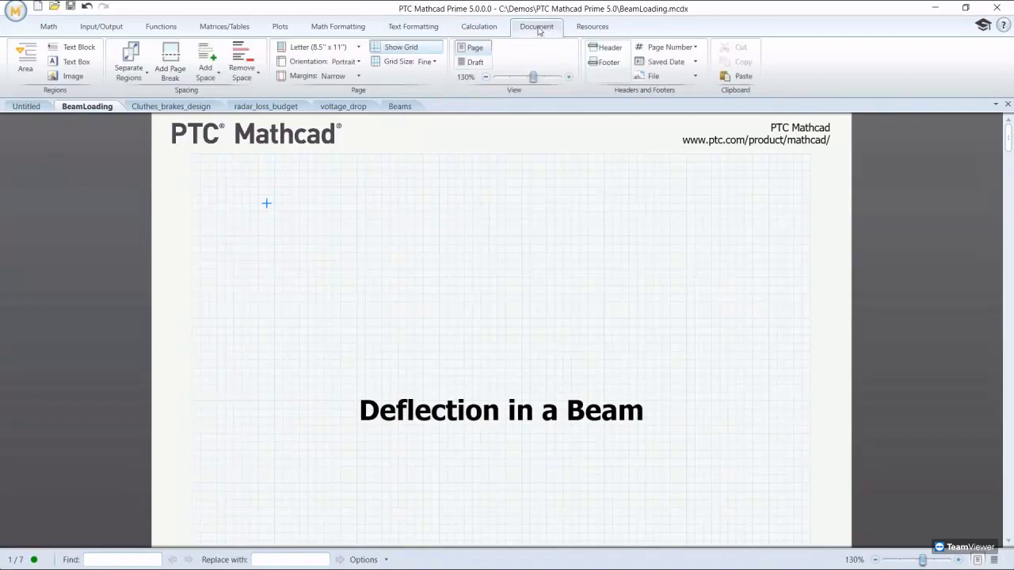
left_click(403, 49)
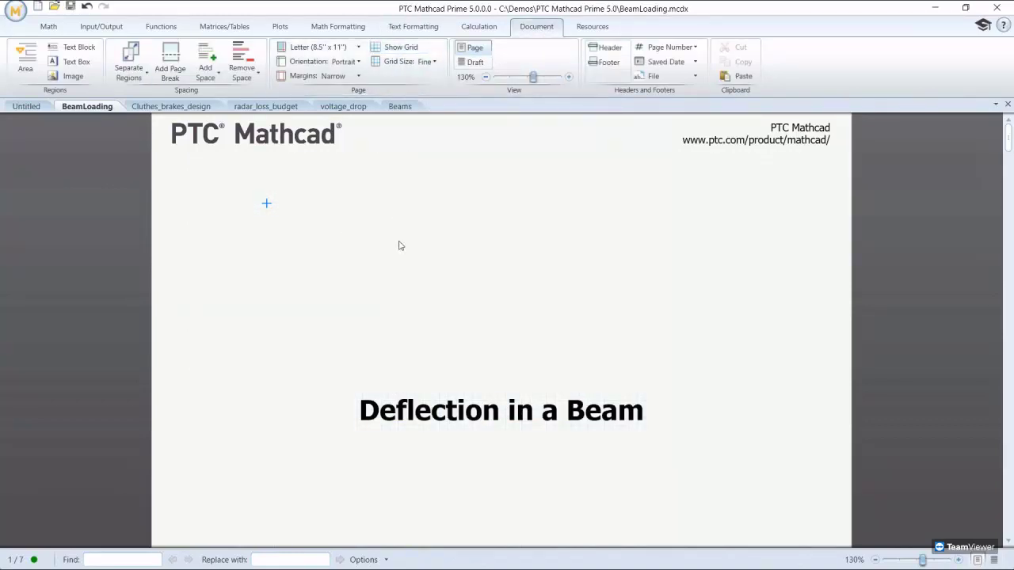
left_click(402, 49)
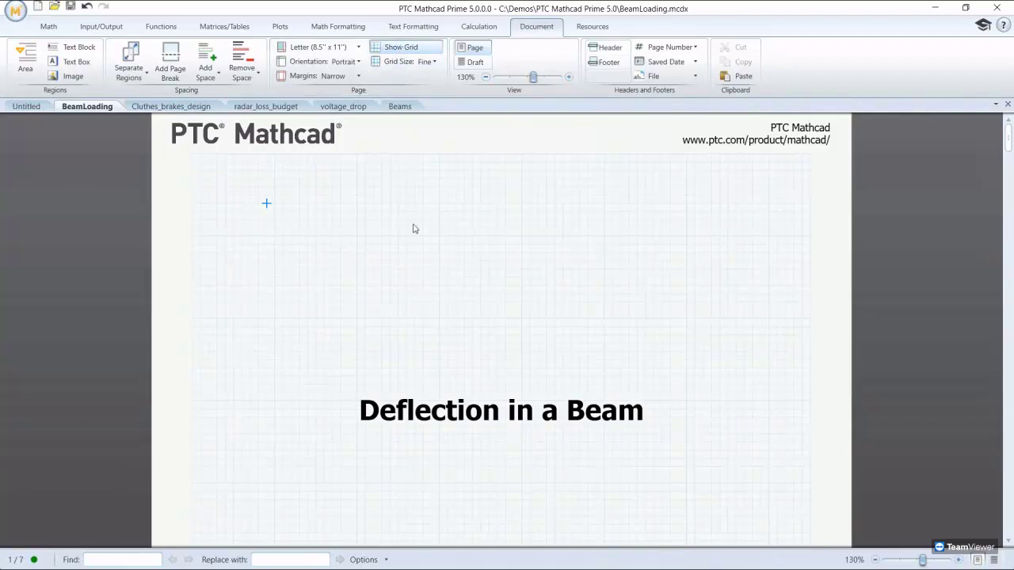
scroll(413, 229, "down", 10)
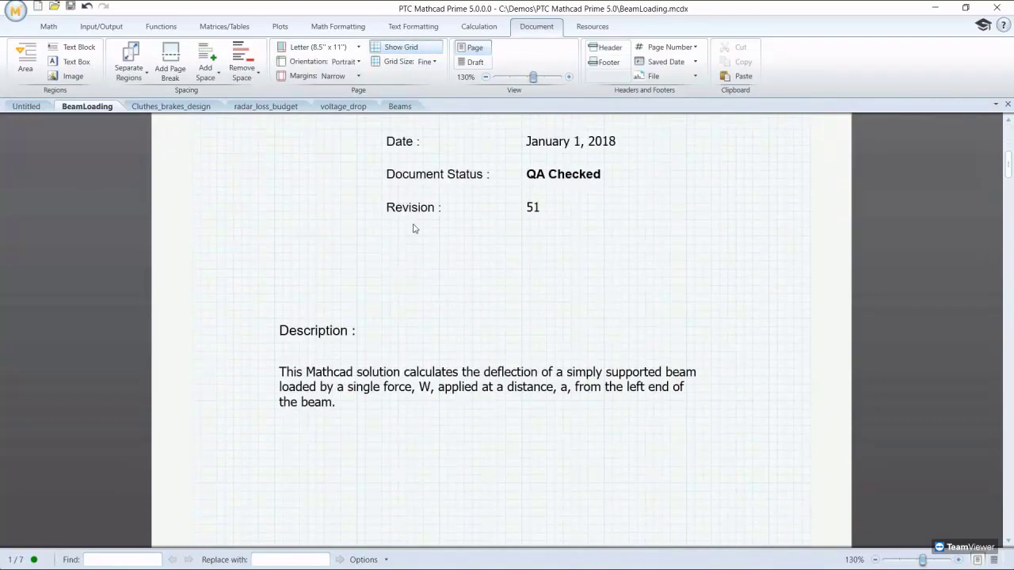
scroll(413, 229, "down", 5)
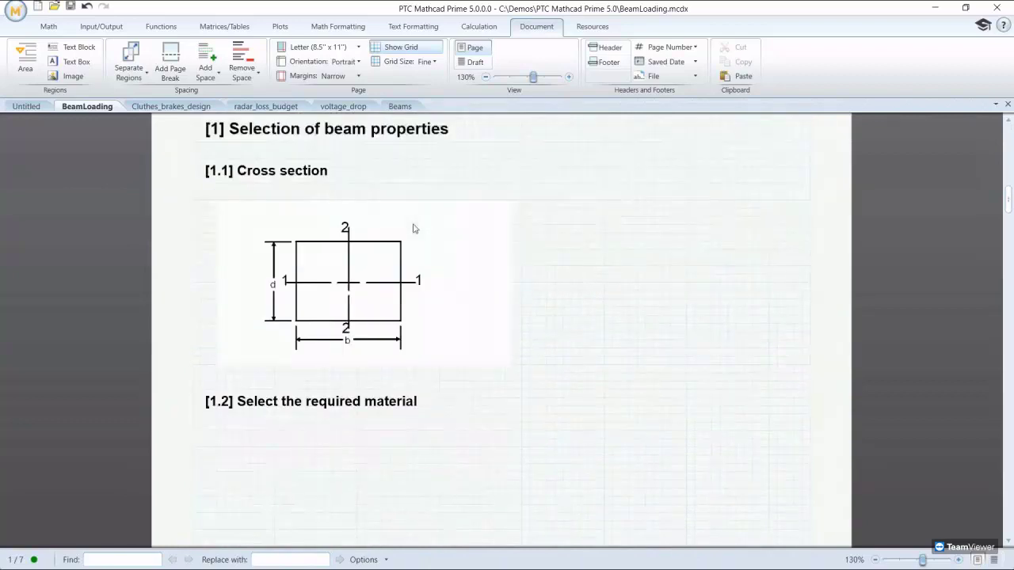
left_click(356, 273)
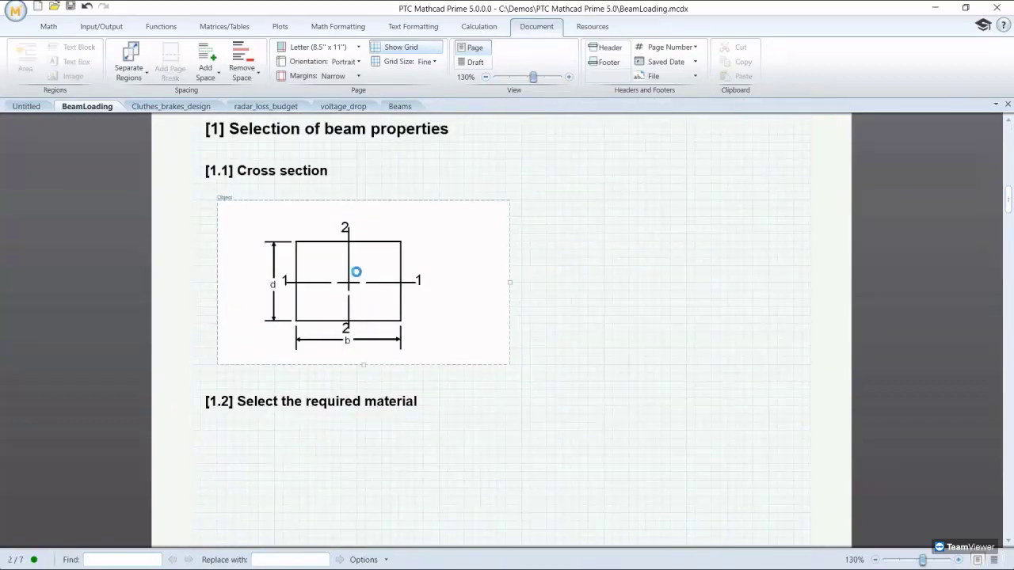
Step: Open the cross-section diagram in PowerPoint and select all dashes of axis lines 1 and 2
double_click(357, 272)
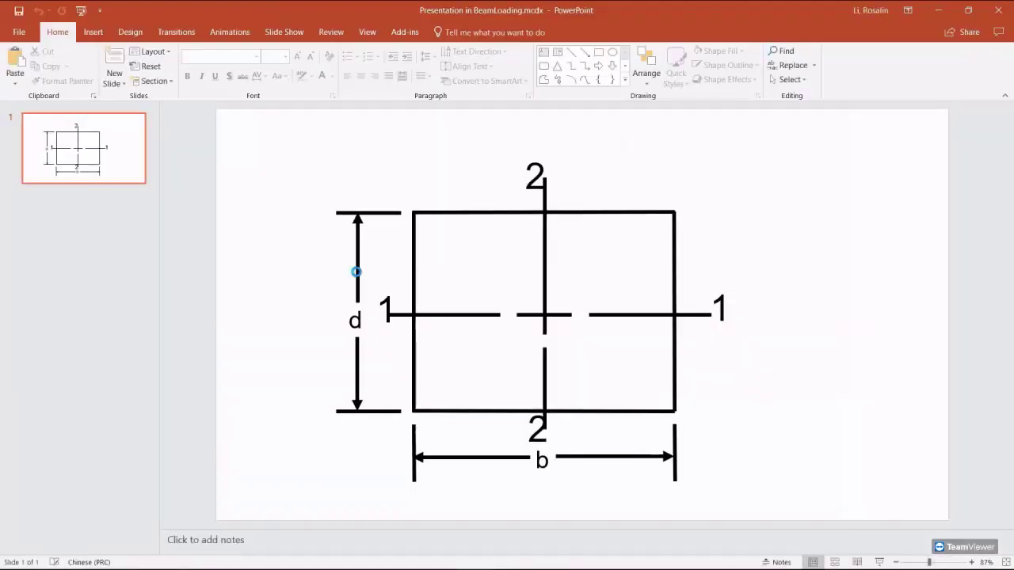
left_click(428, 315)
left_click(520, 316, "shift")
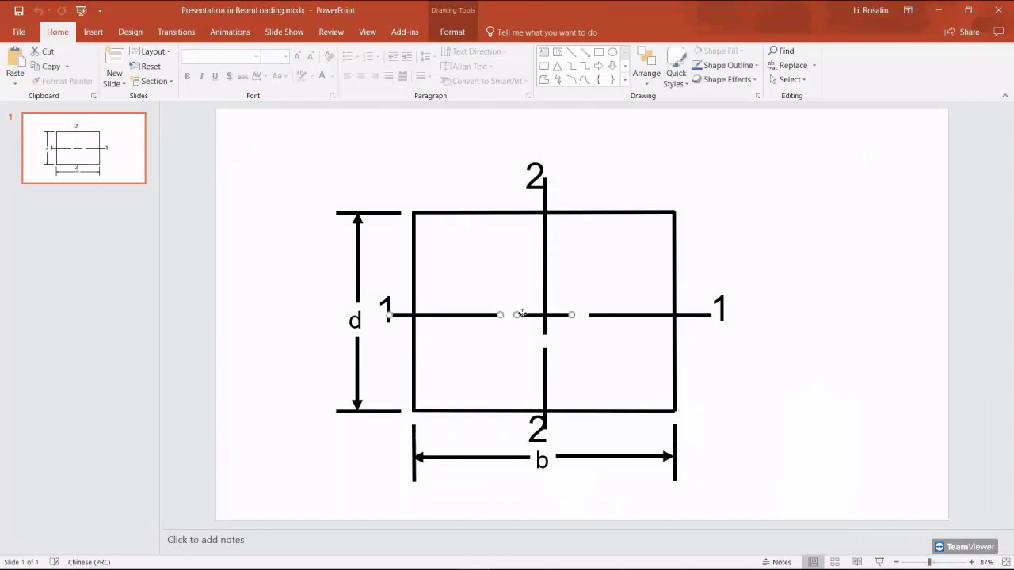
left_click(600, 317, "shift")
left_click(545, 293, "shift")
left_click(543, 355, "shift")
Step: Colour the selected axis lines light orange and close PowerPoint to return to the worksheet
left_click(453, 32)
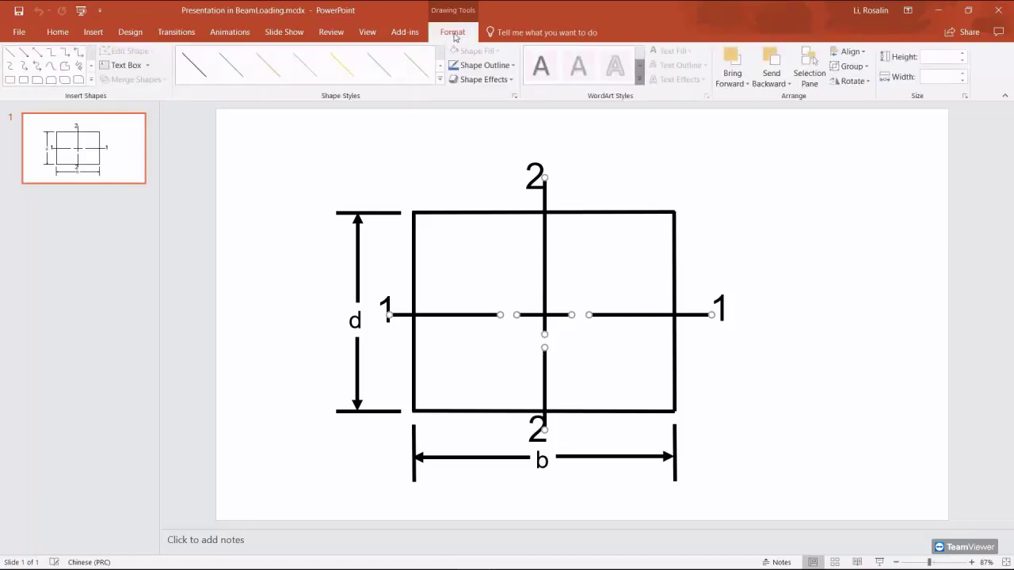
left_click(509, 67)
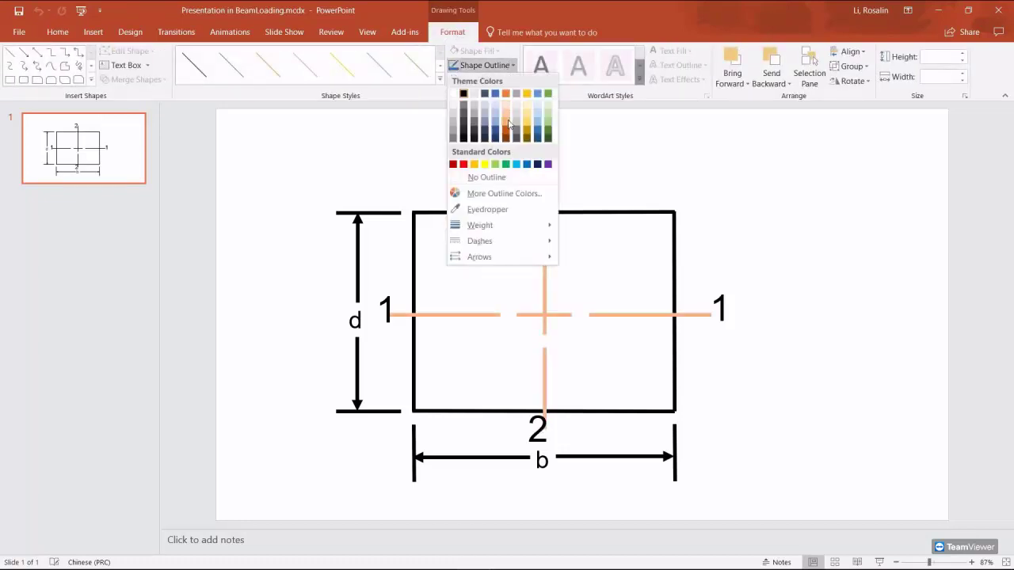
left_click(505, 120)
left_click(681, 178)
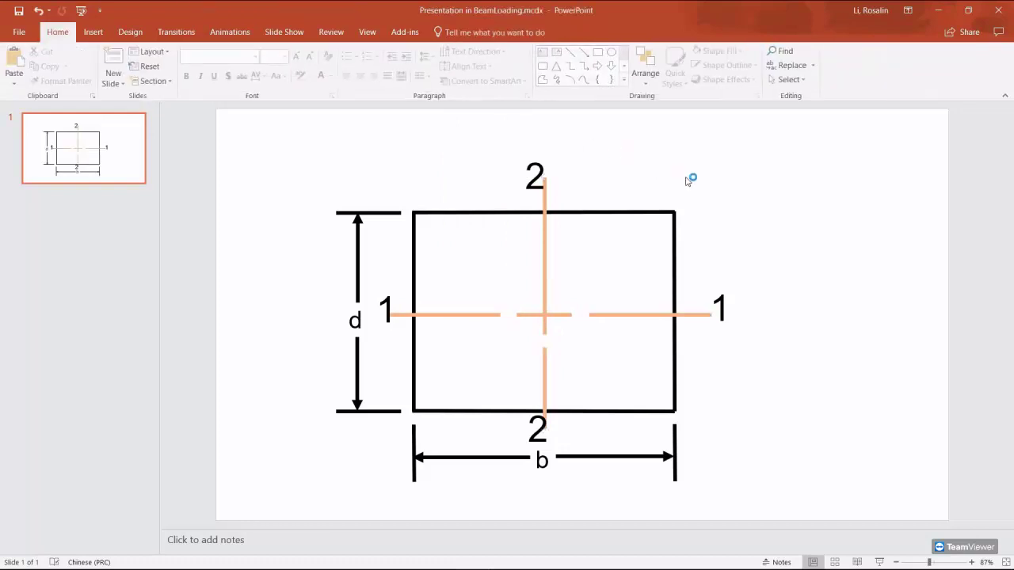
left_click(995, 16)
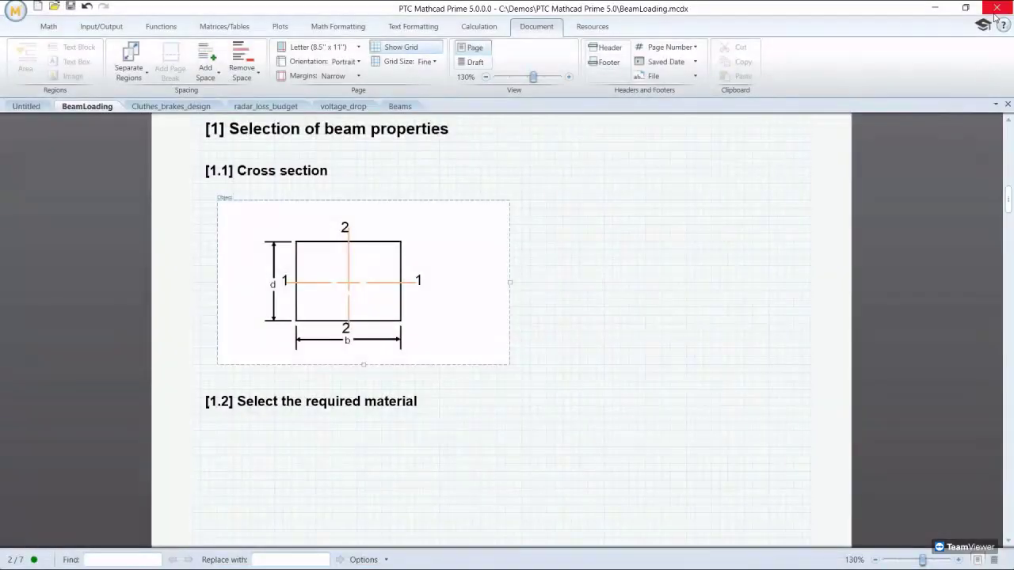
Step: Define b:=10, d:=15 and I:=1/12·b·h³ beside the cross-section, and evaluate I
left_click(555, 227)
type("b")
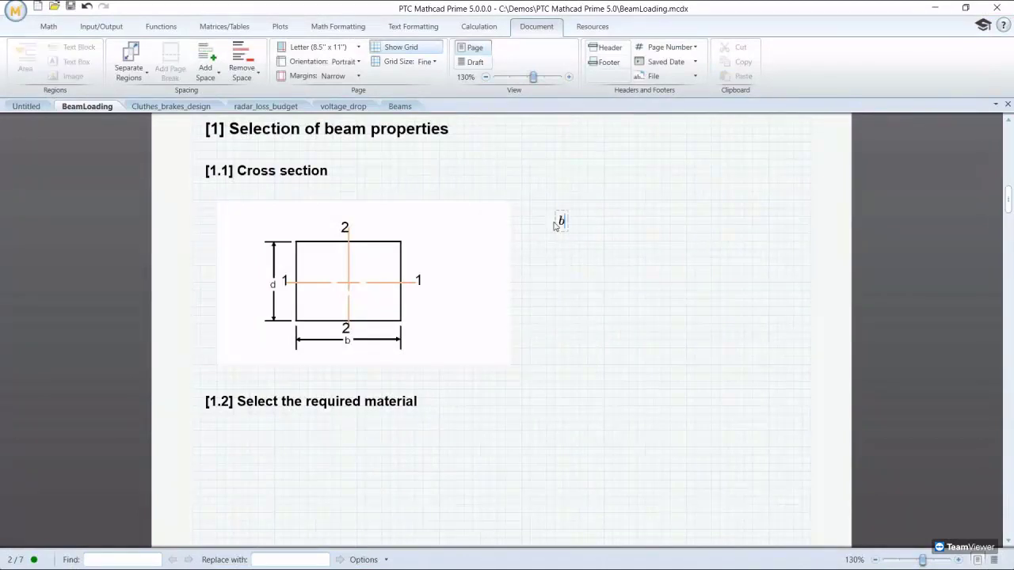
type(":=10")
left_click(556, 257)
type("d := 15")
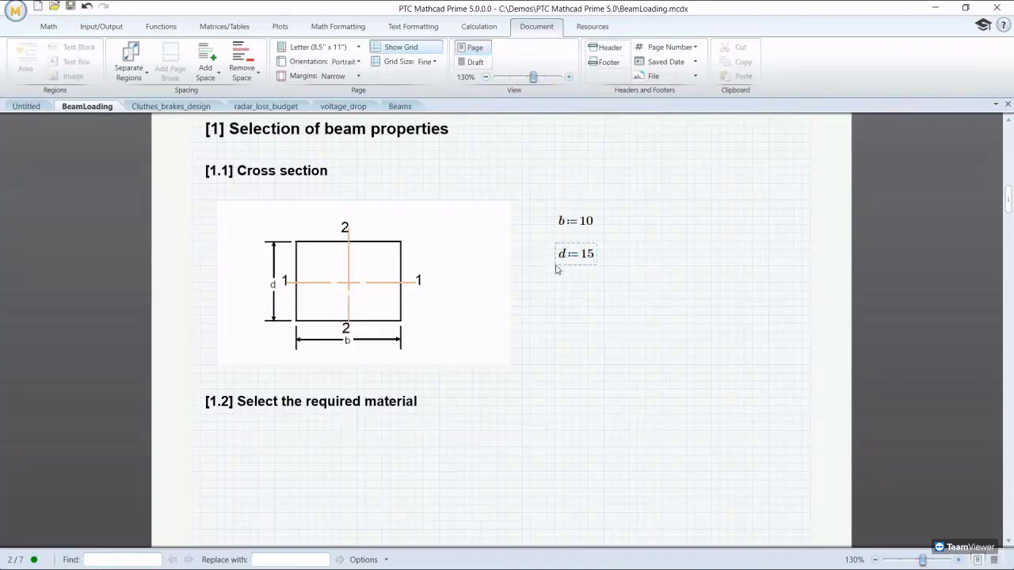
left_click(555, 291)
type("I:=1/12")
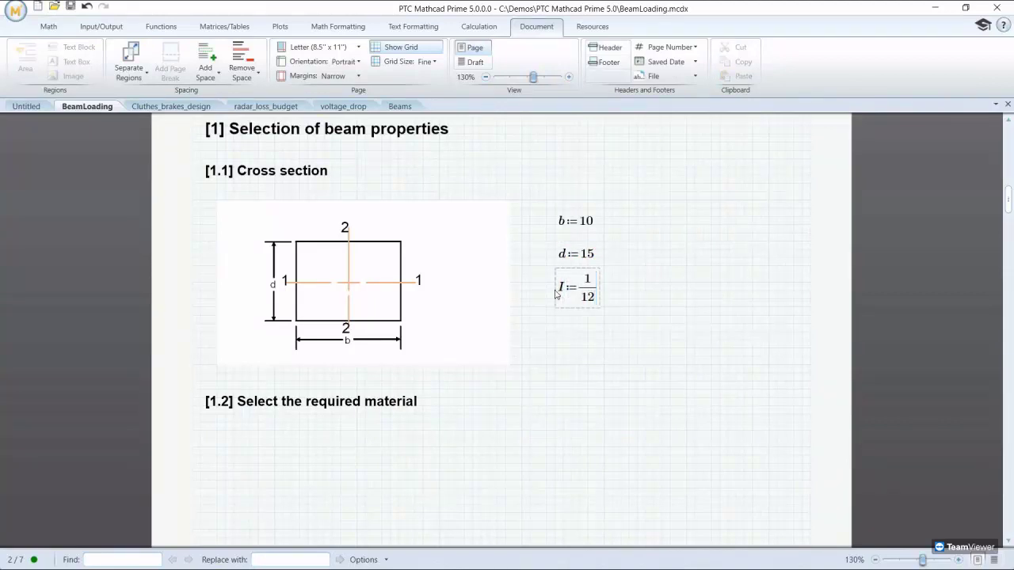
key("space")
type("*b*h")
type("^3")
left_click(556, 351)
type("I=")
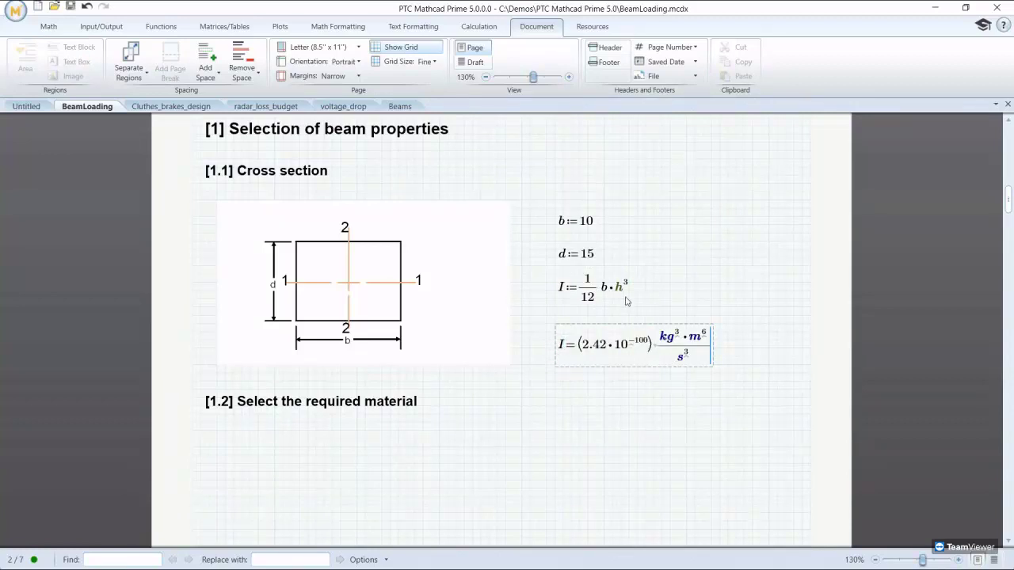
Step: Display the h constant's value with h=, then delete that h region
left_click(570, 171)
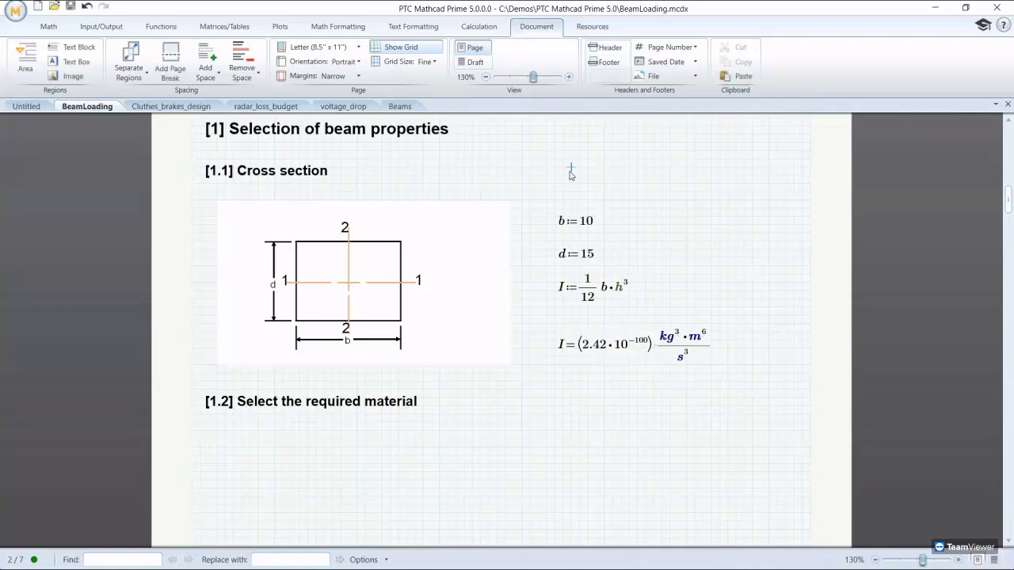
type("h=(6.63·10^-34) kg·m^2/s")
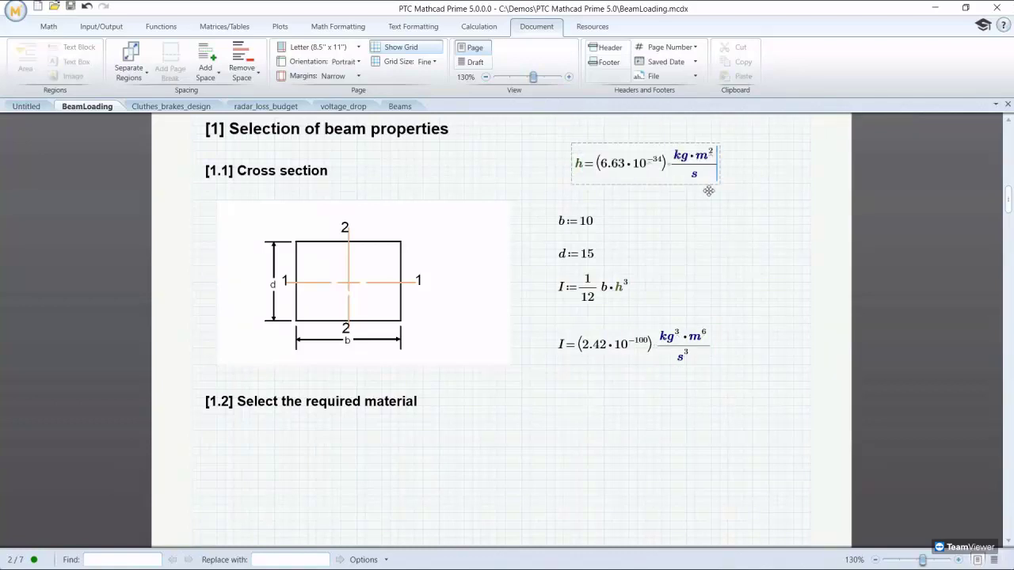
left_click(592, 142)
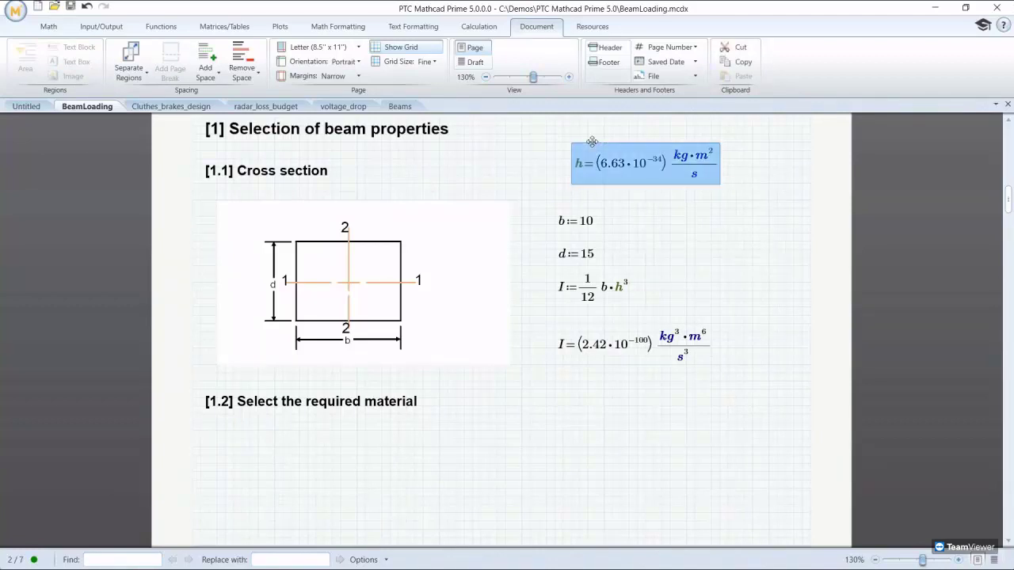
key("Delete")
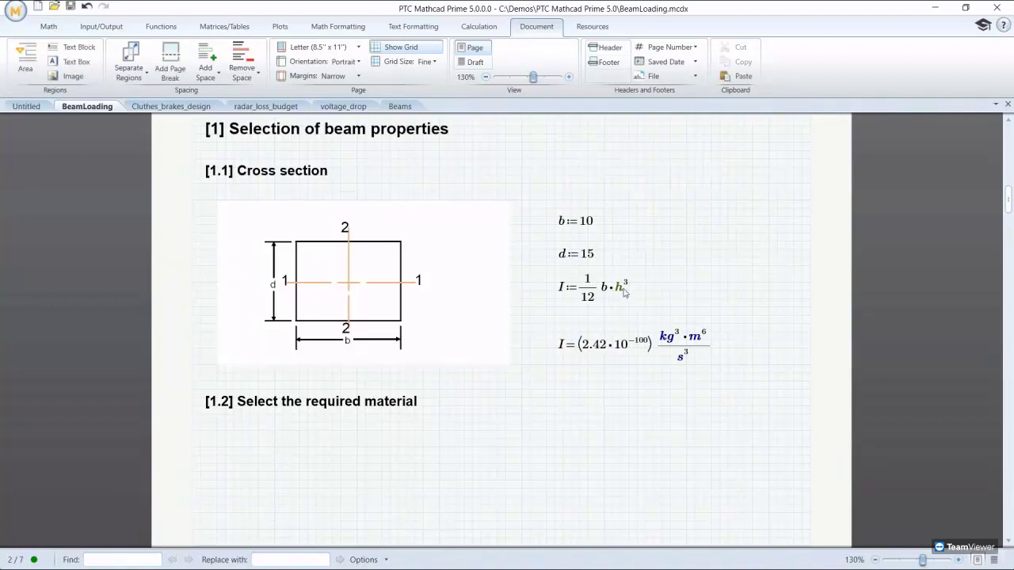
Step: Replace h with d in the inertia formula, making I:=1/12·b·d³
left_click(621, 287)
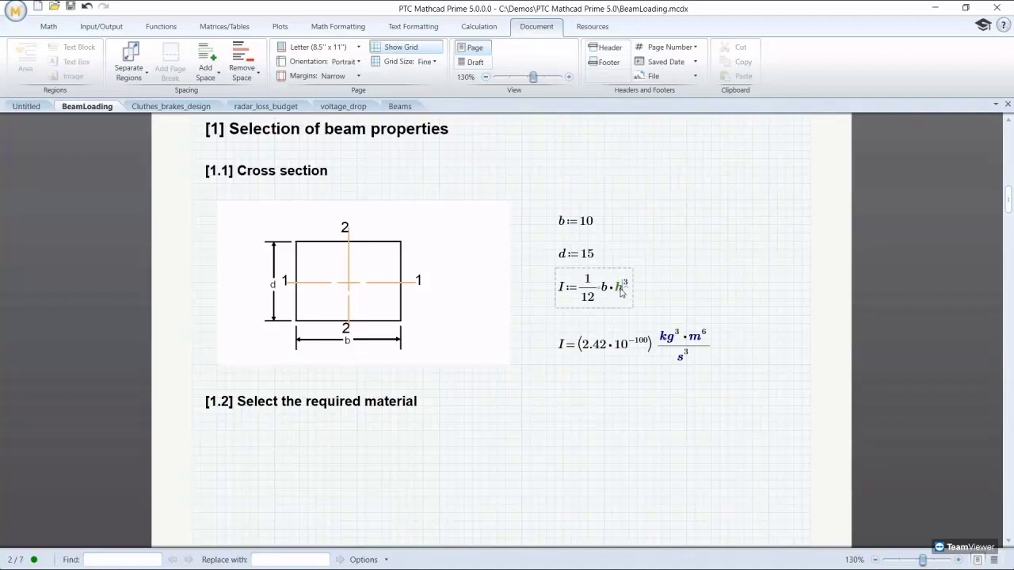
key("ctrl+x")
type("d")
left_click(630, 373)
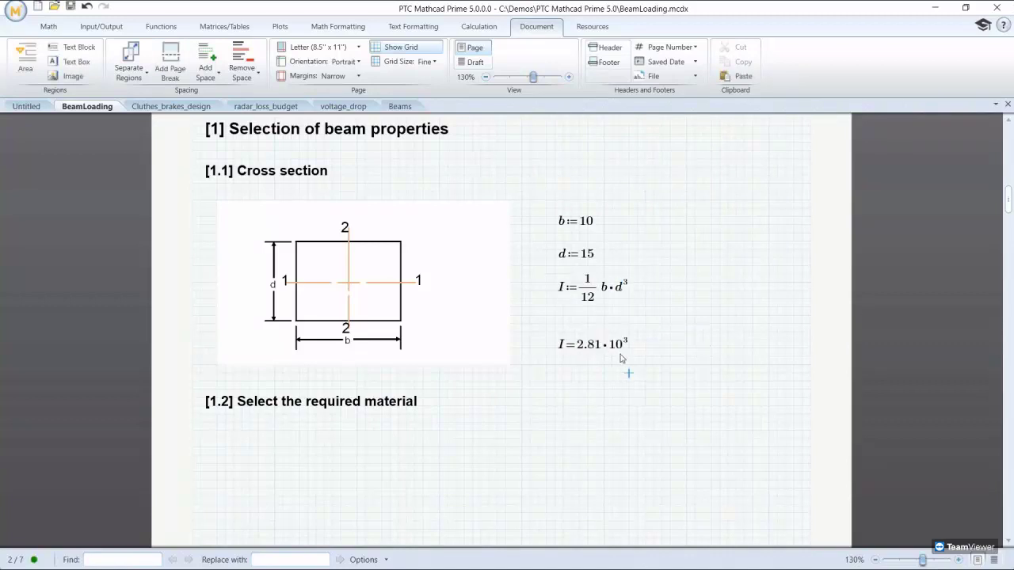
Step: Give b and d centimetre units and display I in cm, giving 2.81·10³ cm⁴
left_click(593, 224)
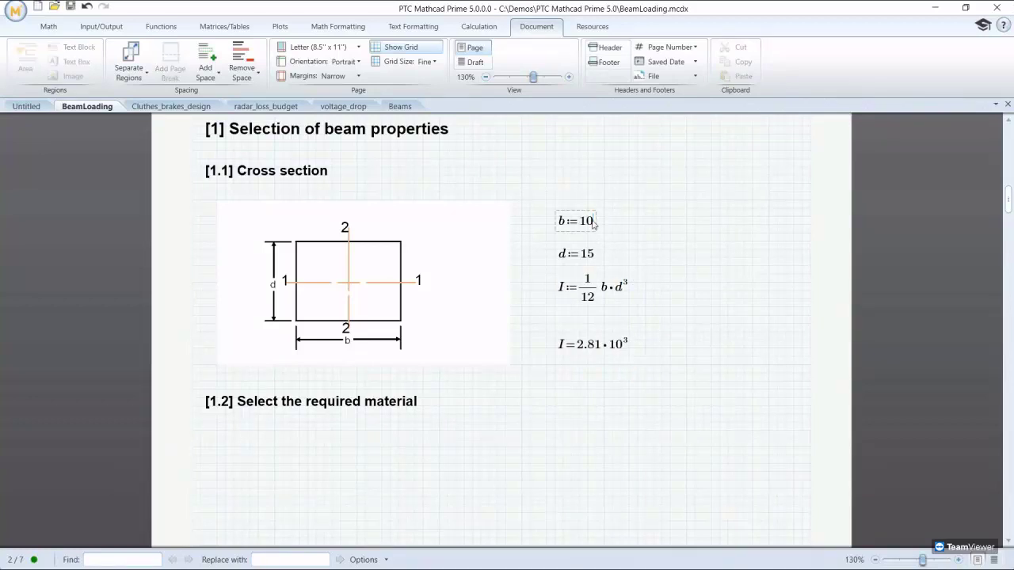
type("*cm")
left_click(594, 256)
type("*cm")
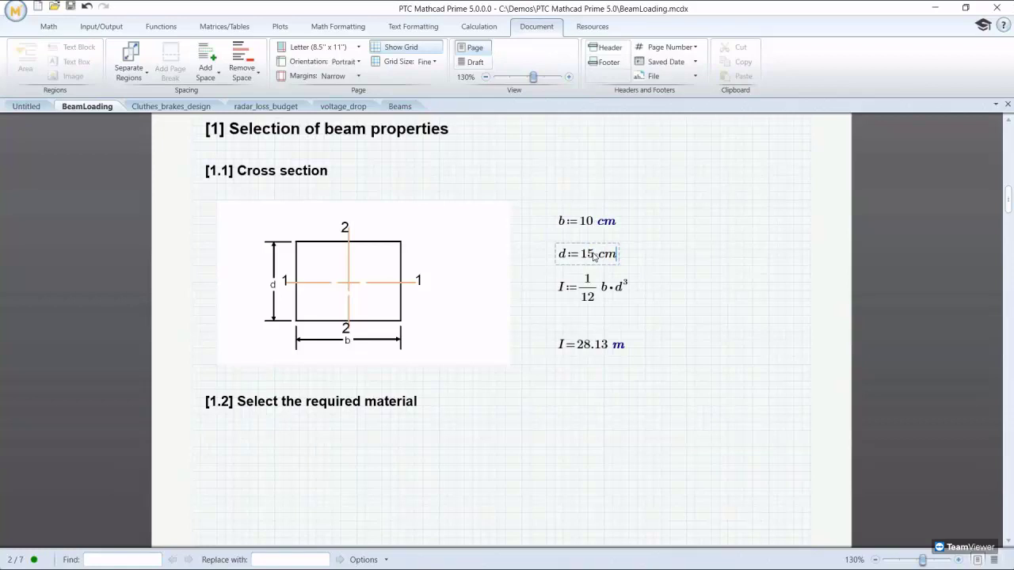
left_click(610, 361)
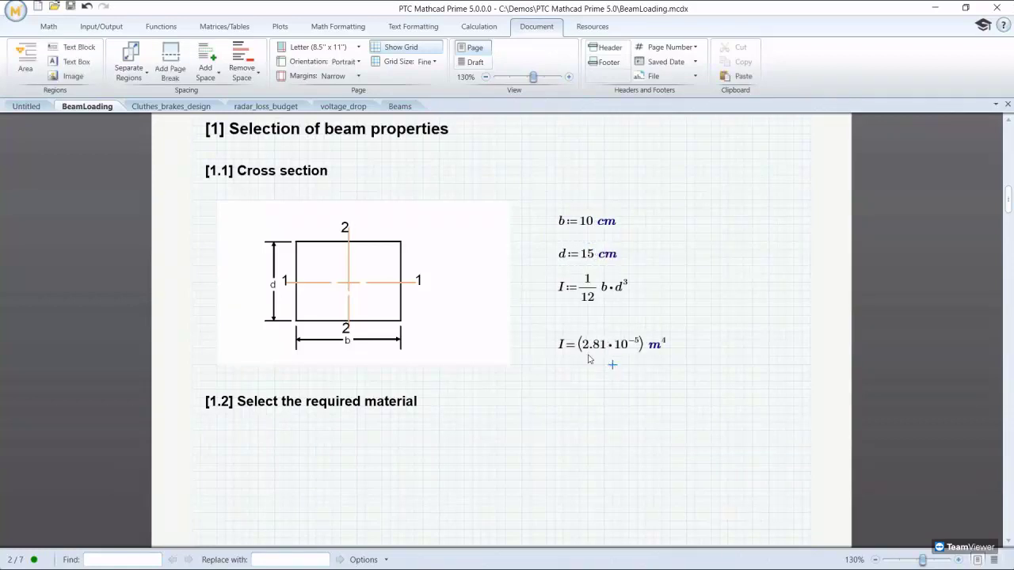
left_click(659, 350)
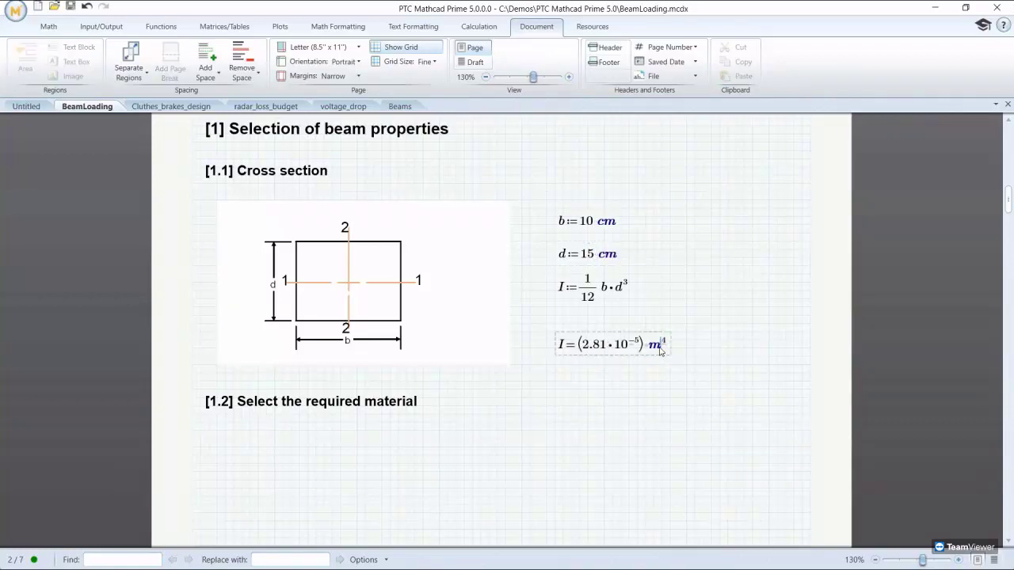
key("BackSpace")
type("cm")
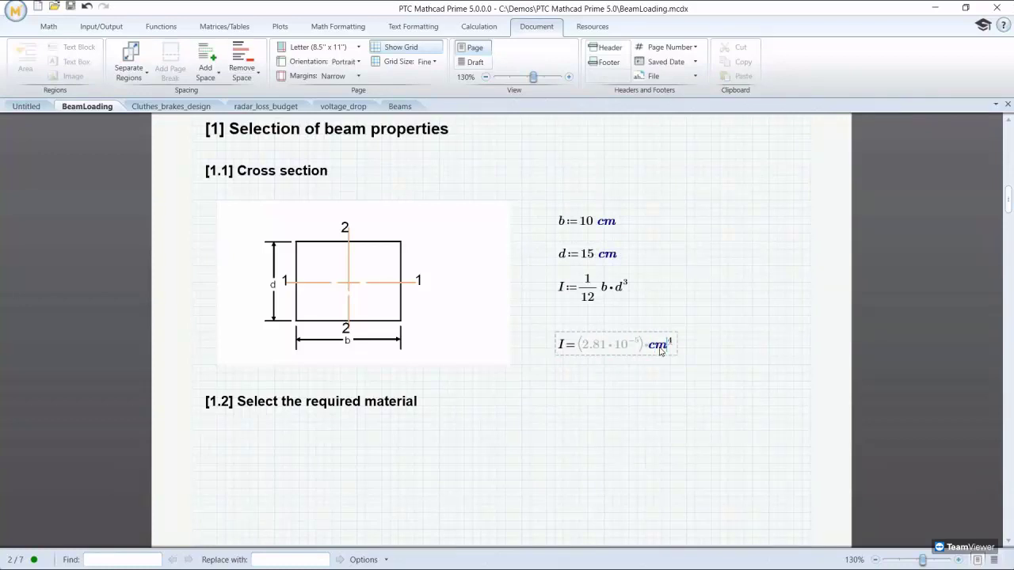
left_click(655, 373)
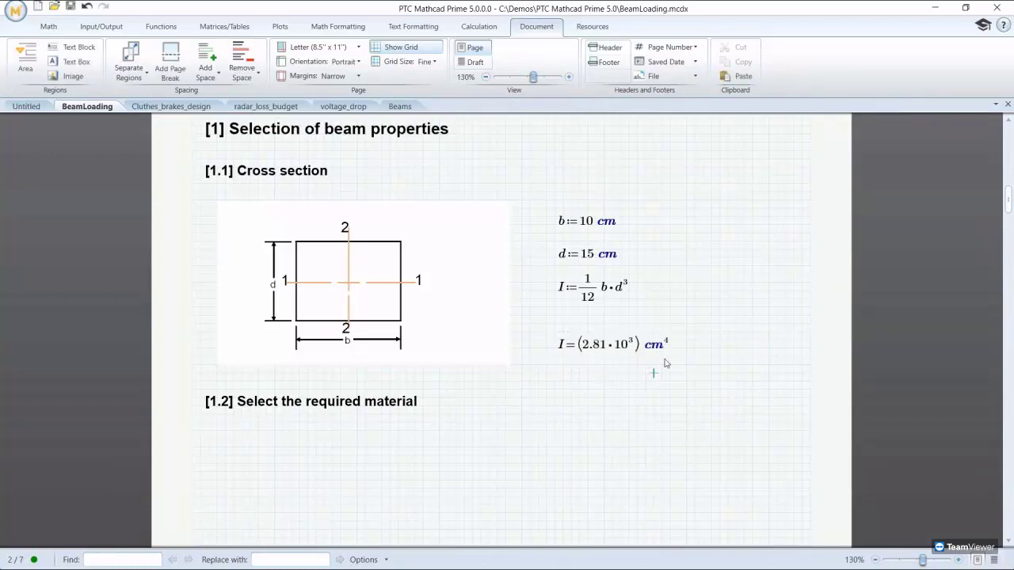
Step: Try the test expression b+2·s= beside d, then delete it after its units error
left_click(654, 250)
type("b+2")
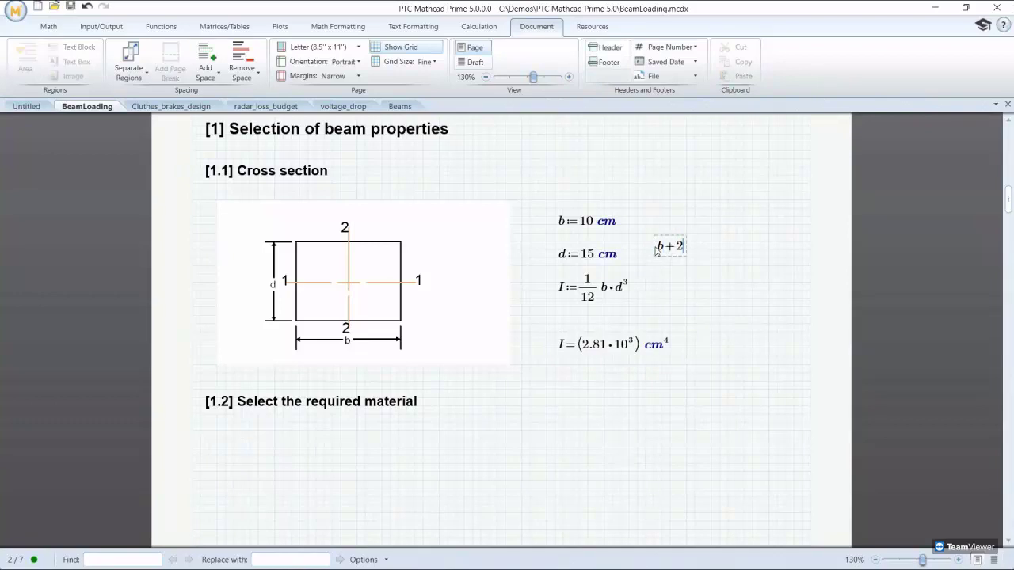
type("·s=")
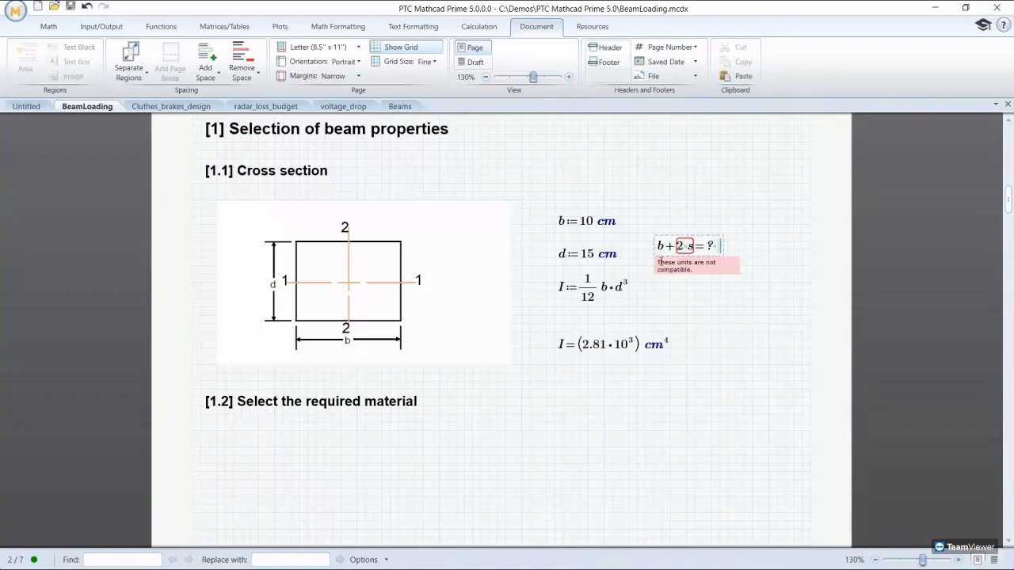
left_click(702, 232)
key("Delete")
scroll(703, 234, "down", 3)
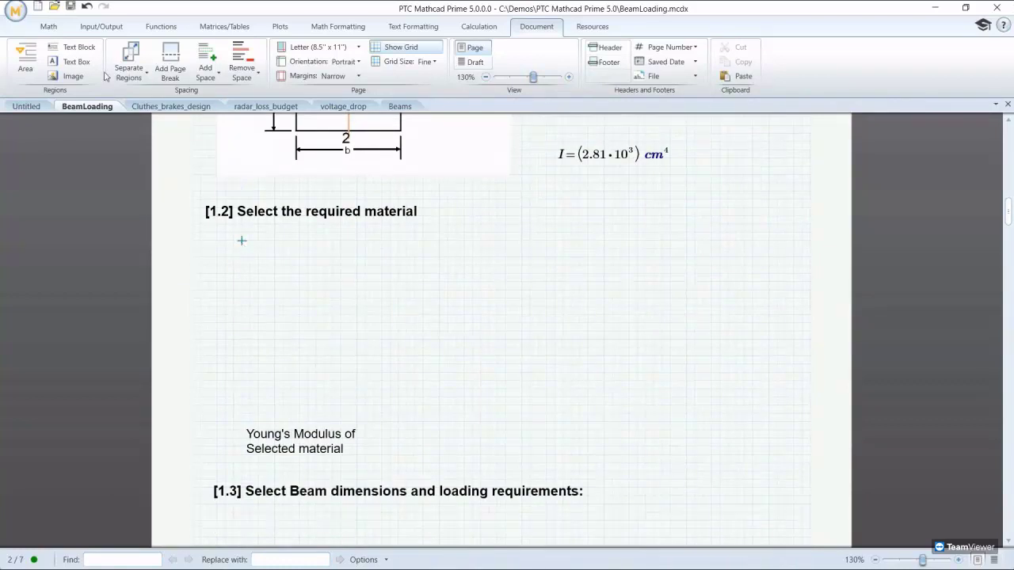
Step: Insert READEXCEL reading moduli!A15:C18, Magnesium to Brass, from ElasticModulus.xlsx
left_click(101, 26)
left_click(261, 64)
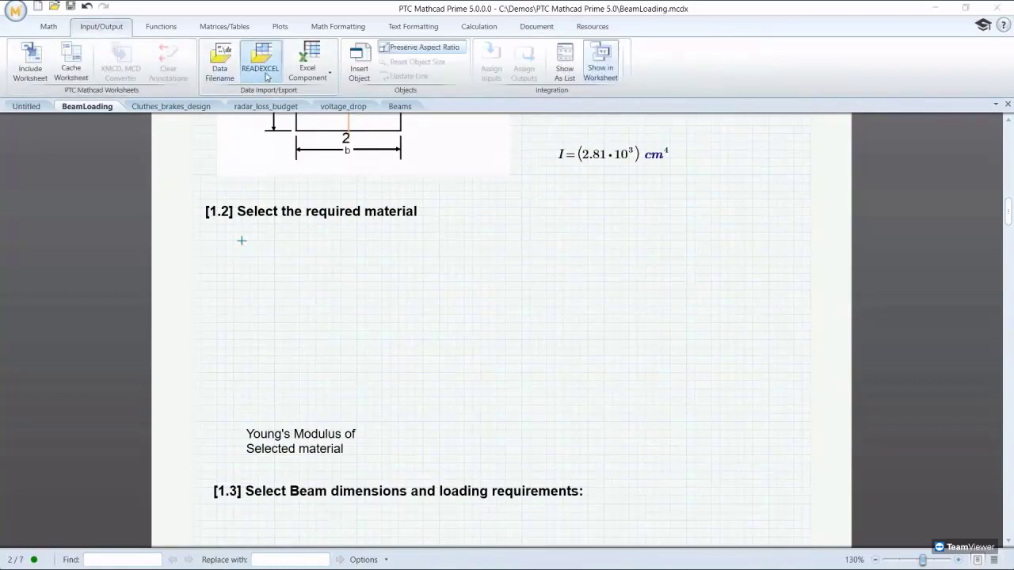
left_click(394, 156)
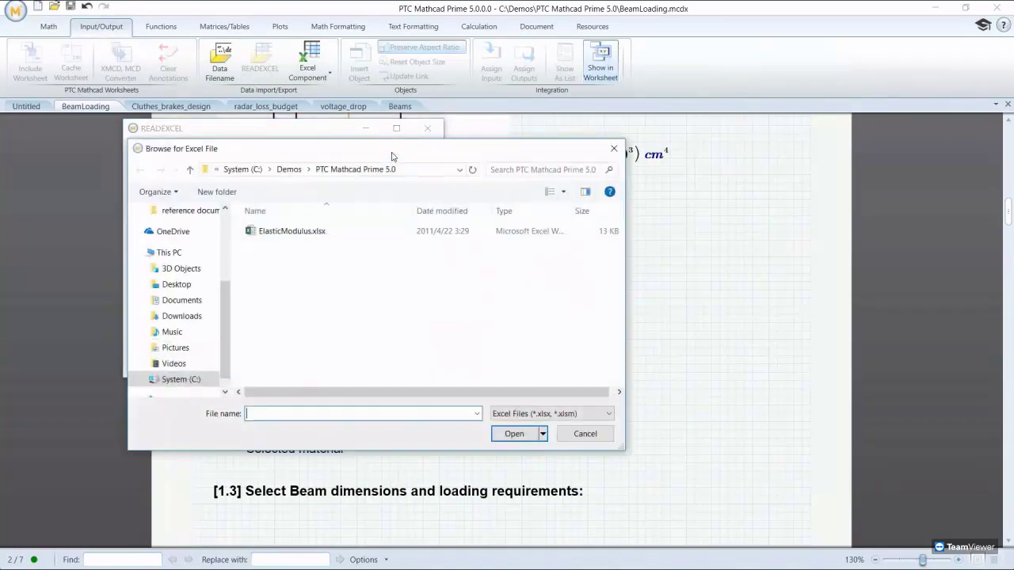
left_click(308, 233)
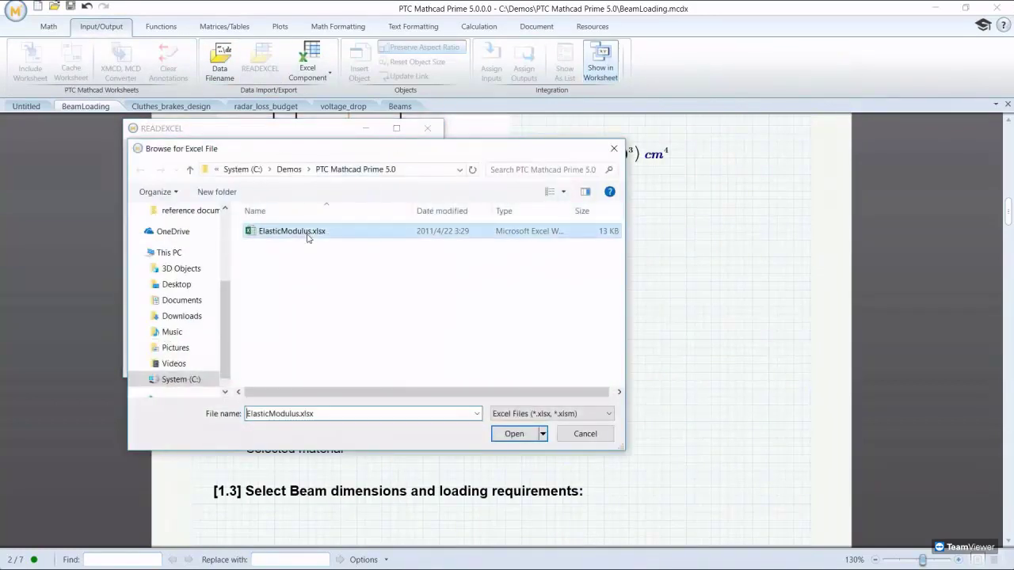
left_click(496, 429)
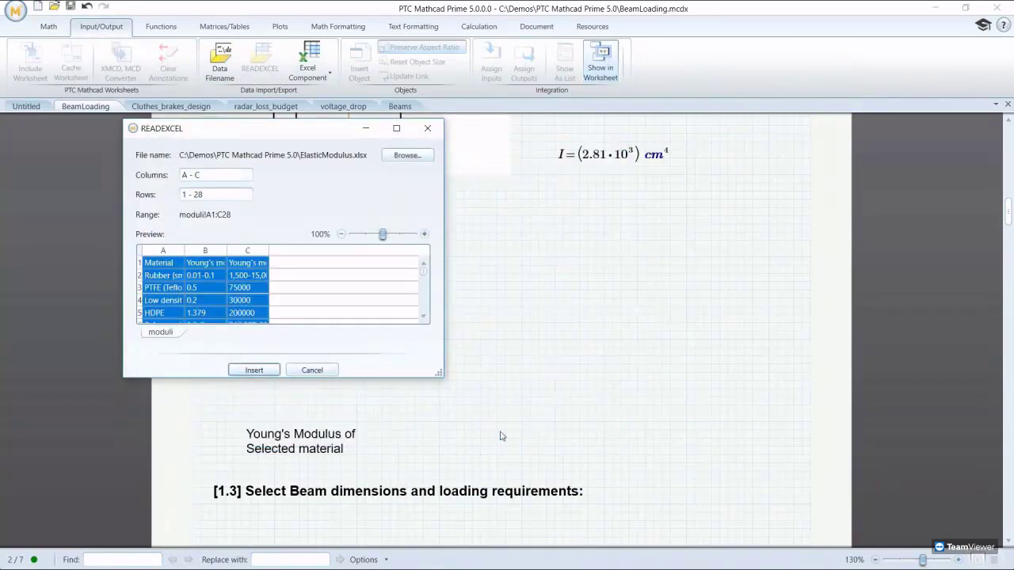
left_click_drag(441, 375, 532, 550)
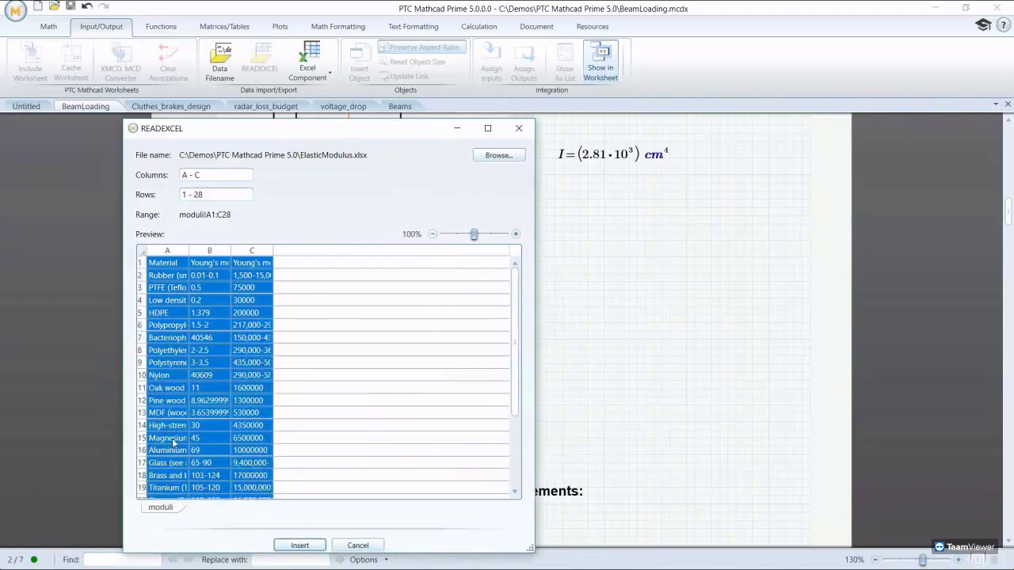
left_click_drag(173, 443, 244, 478)
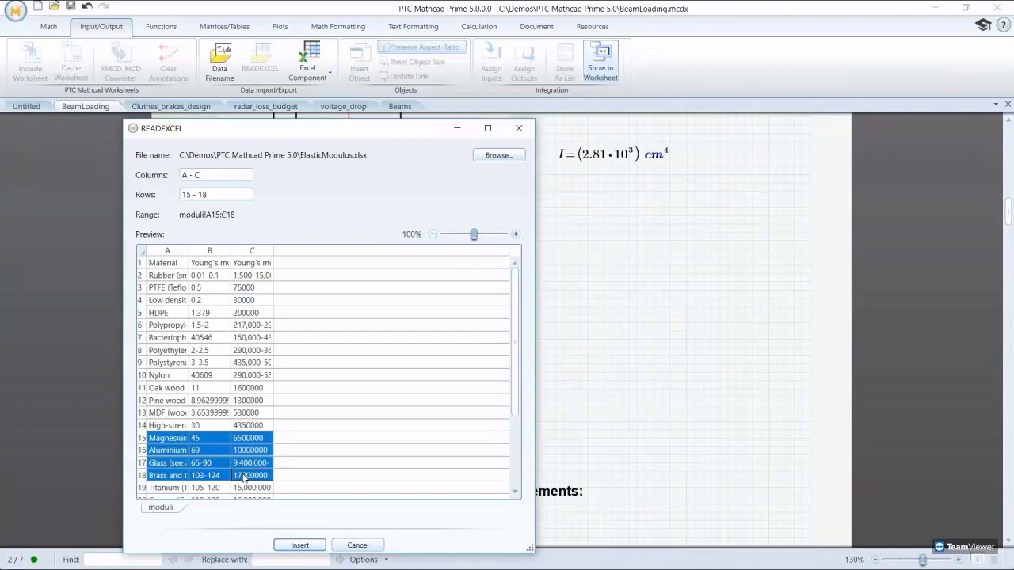
left_click(295, 545)
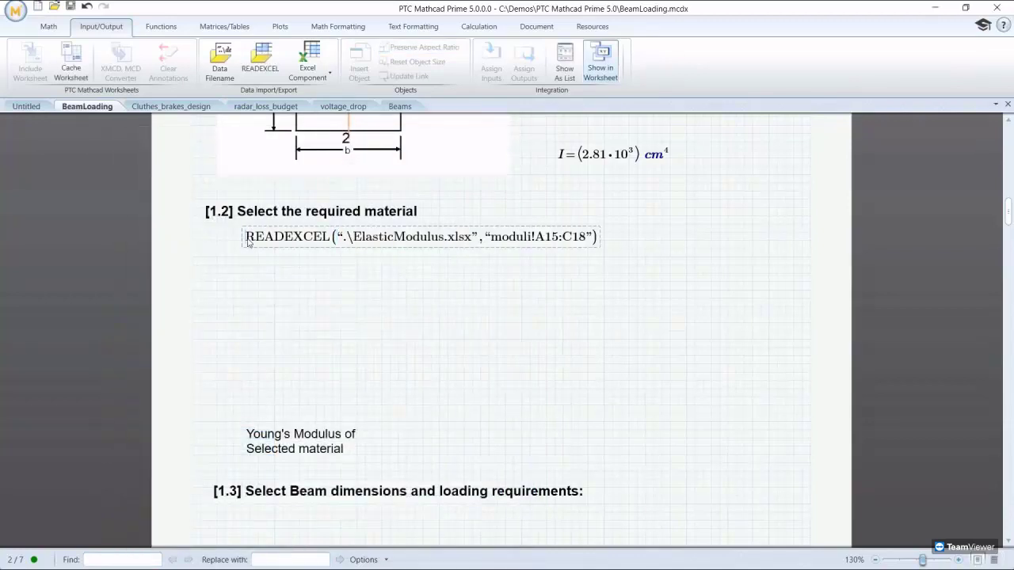
Step: Assign the READEXCEL result to data and display the data matrix below it
type("data:=")
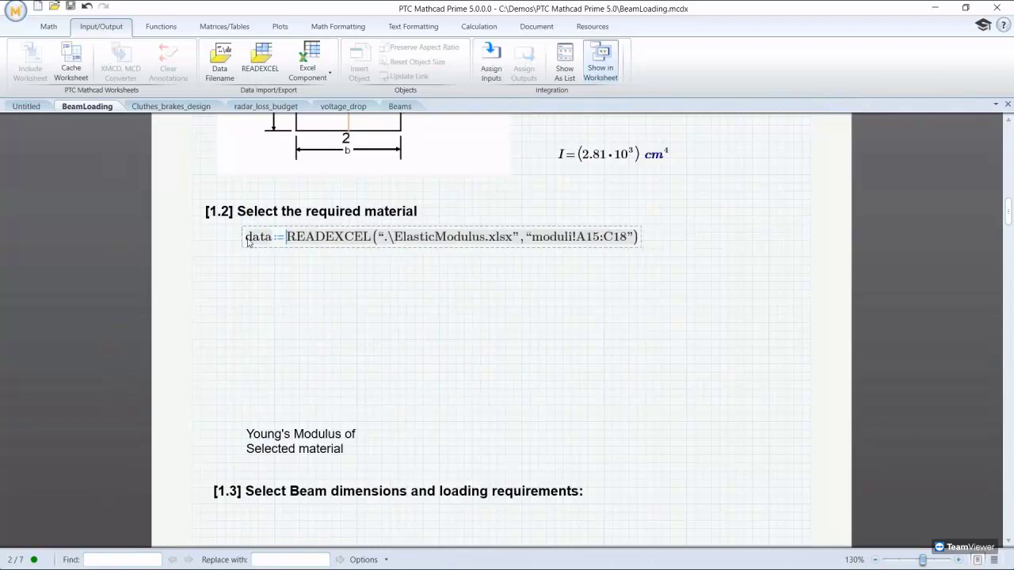
left_click(244, 269)
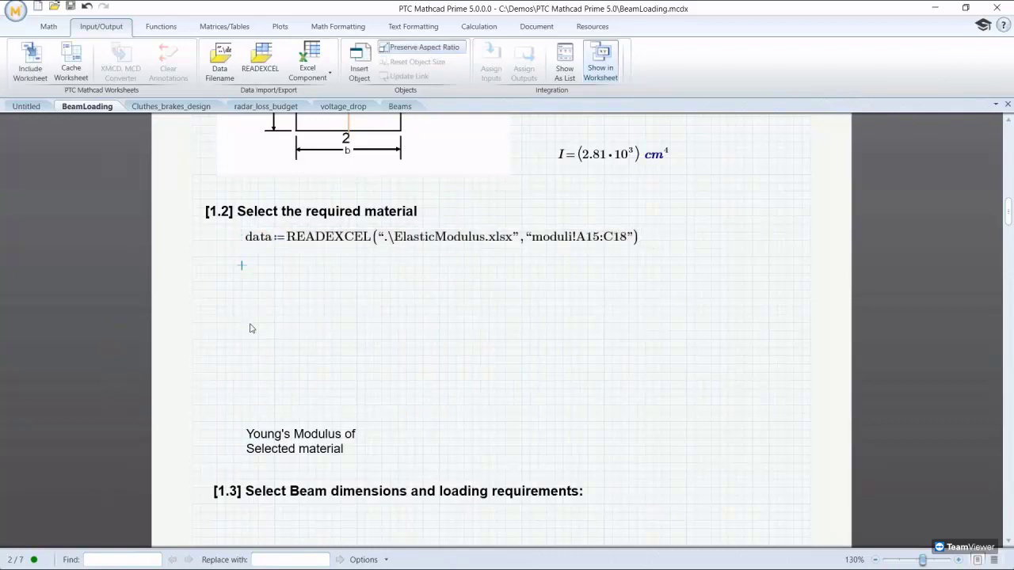
type("data=")
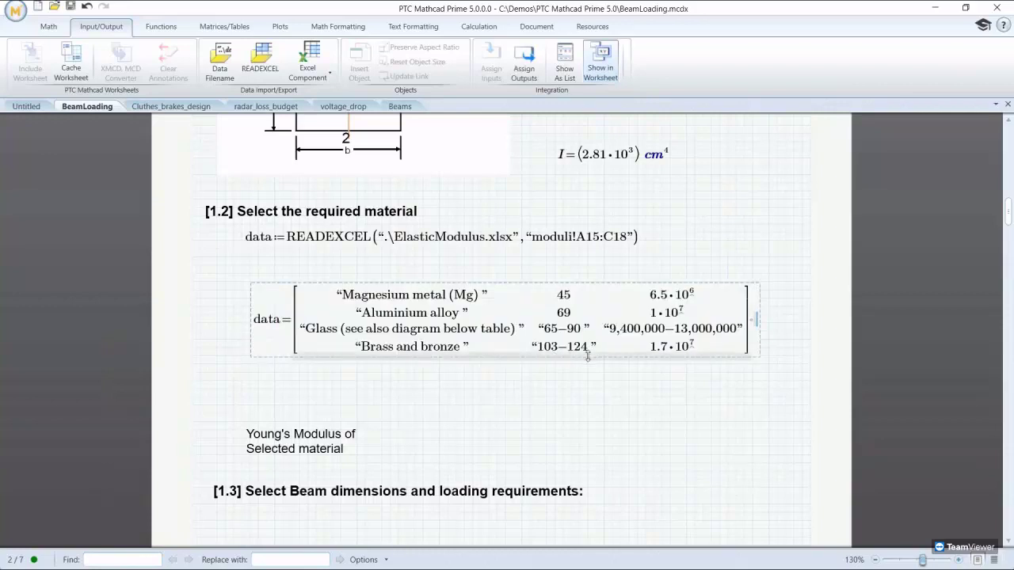
Step: Change the READEXCEL range to moduli!A14:C17, showing High-strength concrete to Glass
left_click(598, 241)
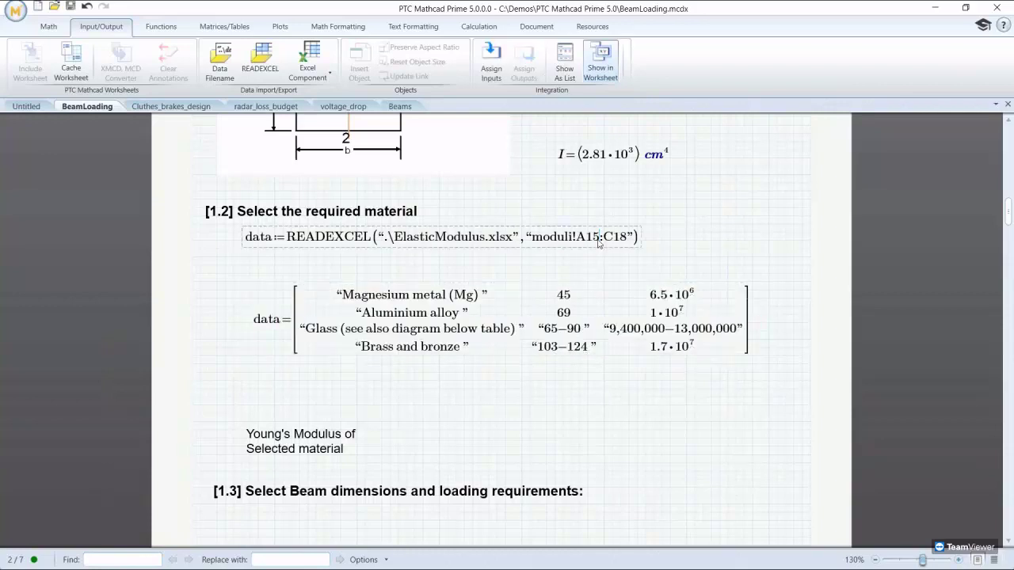
key("BackSpace")
type("4")
key("BackSpace")
type("7")
key("Return")
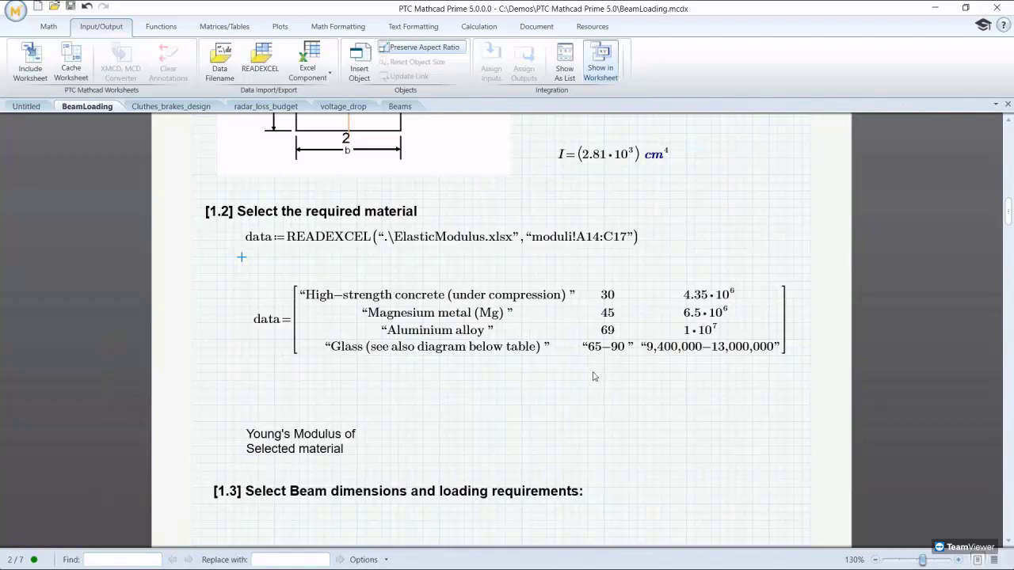
Step: Beside the Young's Modulus label, define E:=data₂,₁·GPa, showing 6.9·10¹⁰ Pa
left_click(320, 449)
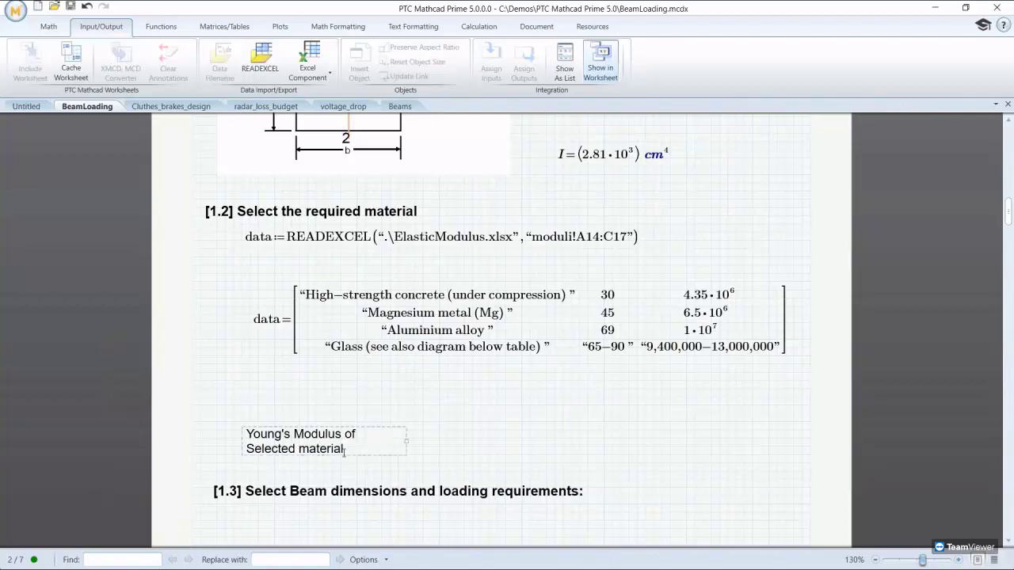
left_click(488, 447)
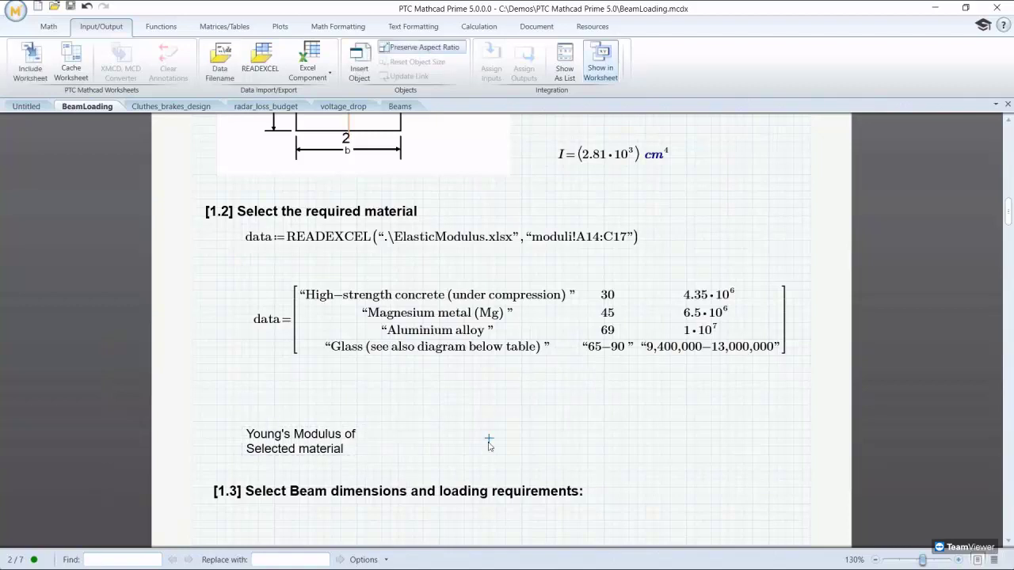
type("E:=dat")
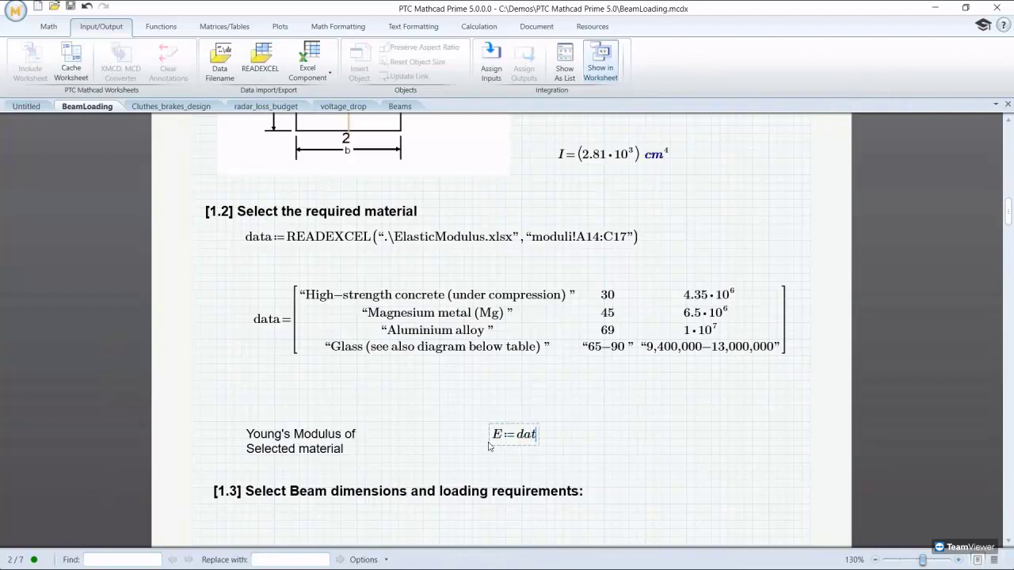
type("a2,1")
key("Right")
type("*GPa=")
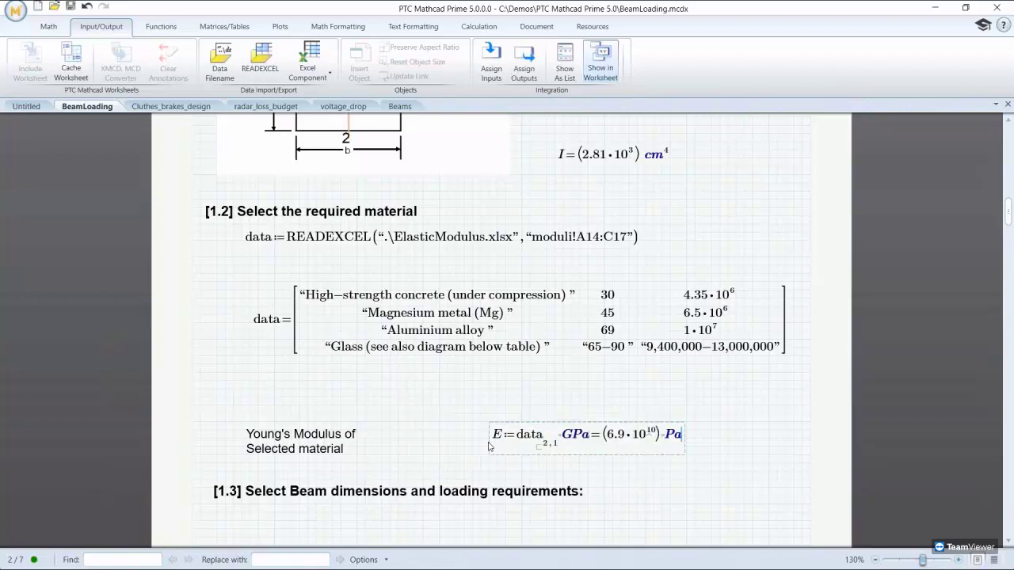
left_click(572, 474)
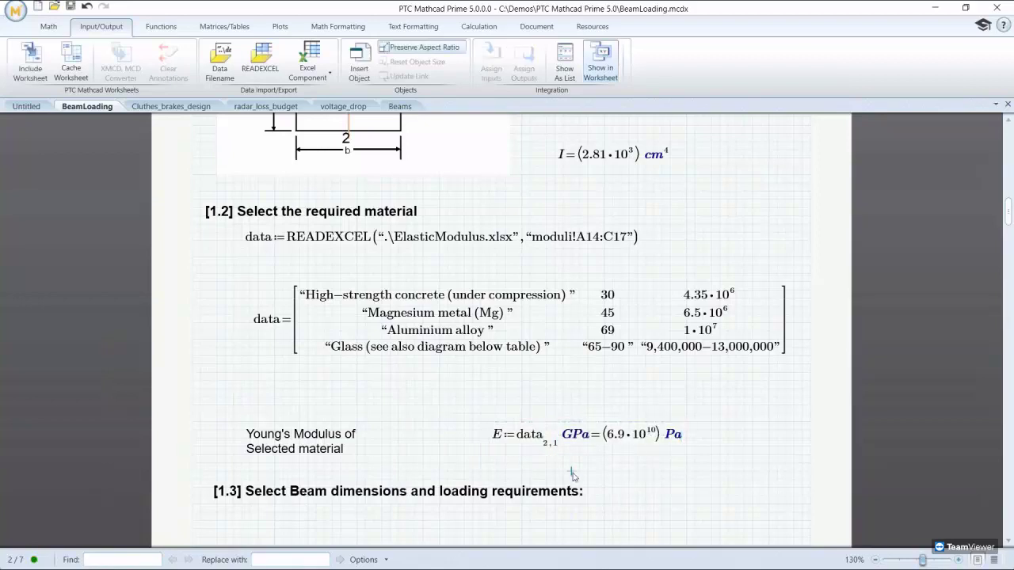
scroll(572, 474, "down", 4)
scroll(573, 476, "down", 1)
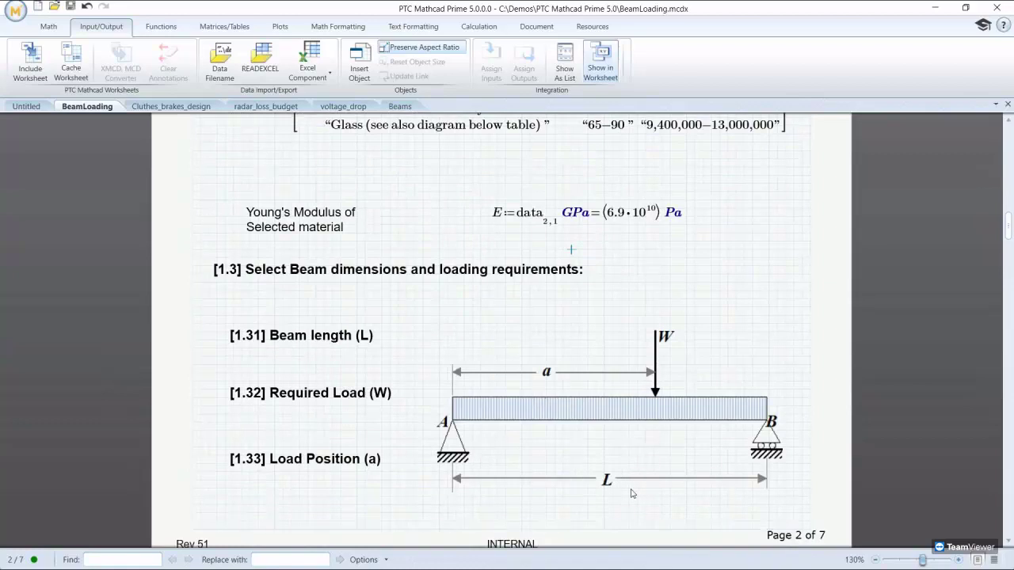
Step: Enter L:=15 m, W:=500 N and a:=11 m under their section [1.3] headings
left_click(258, 365)
type("L:=")
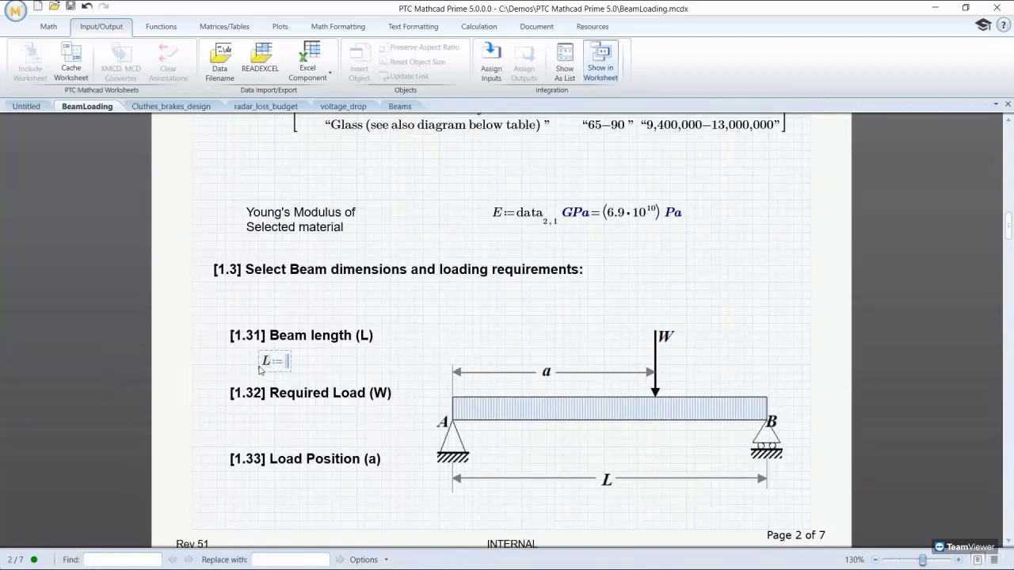
type("15m")
left_click(260, 435)
type("W")
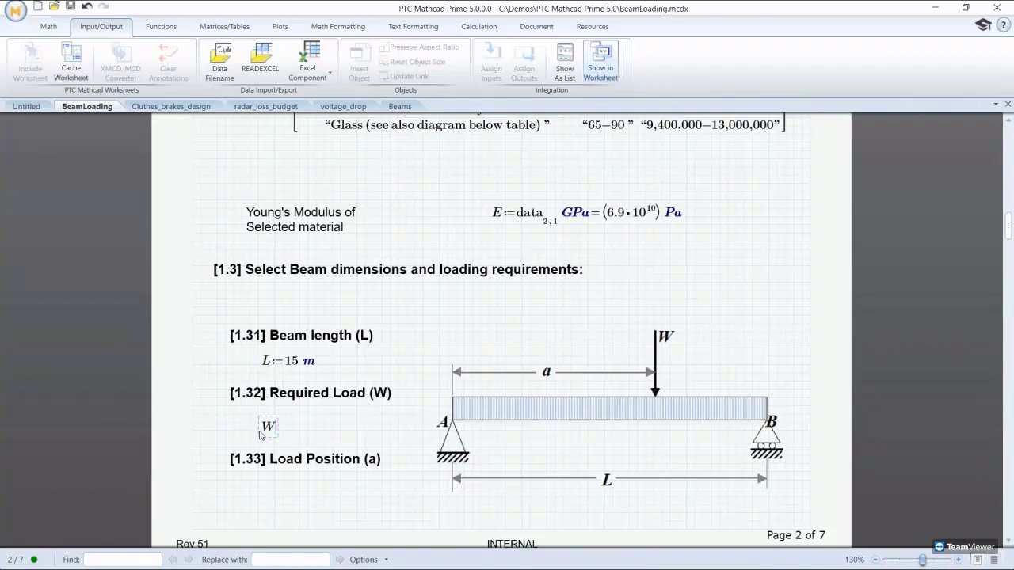
type(":500N")
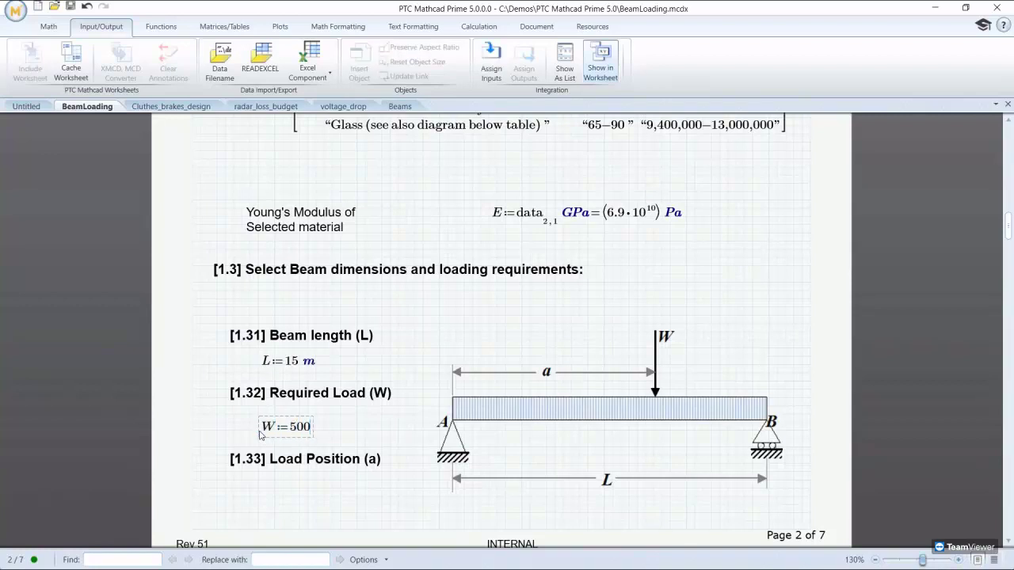
left_click(258, 497)
type("a:11m")
left_click(340, 513)
scroll(341, 515, "down", 3)
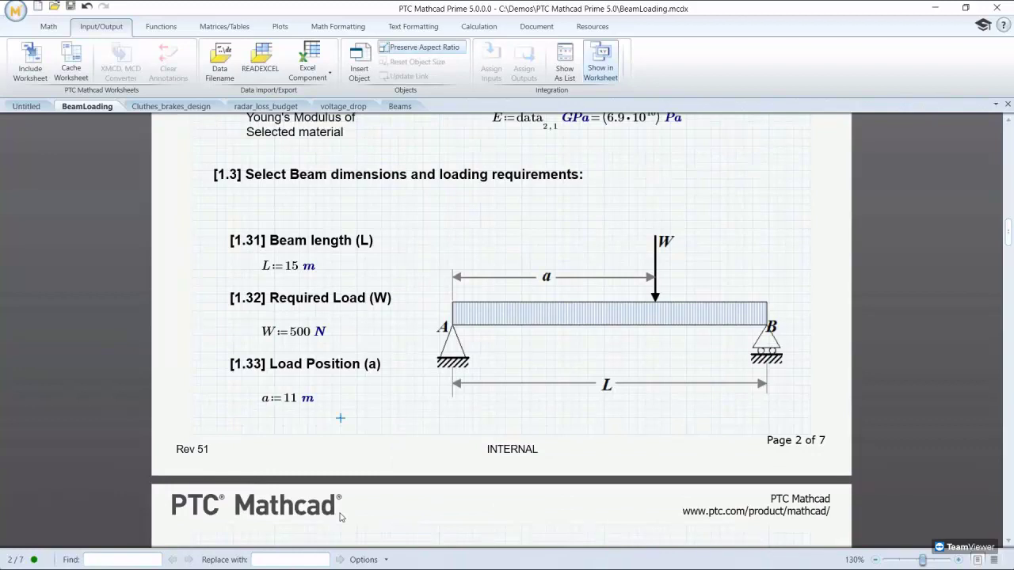
scroll(341, 517, "down", 10)
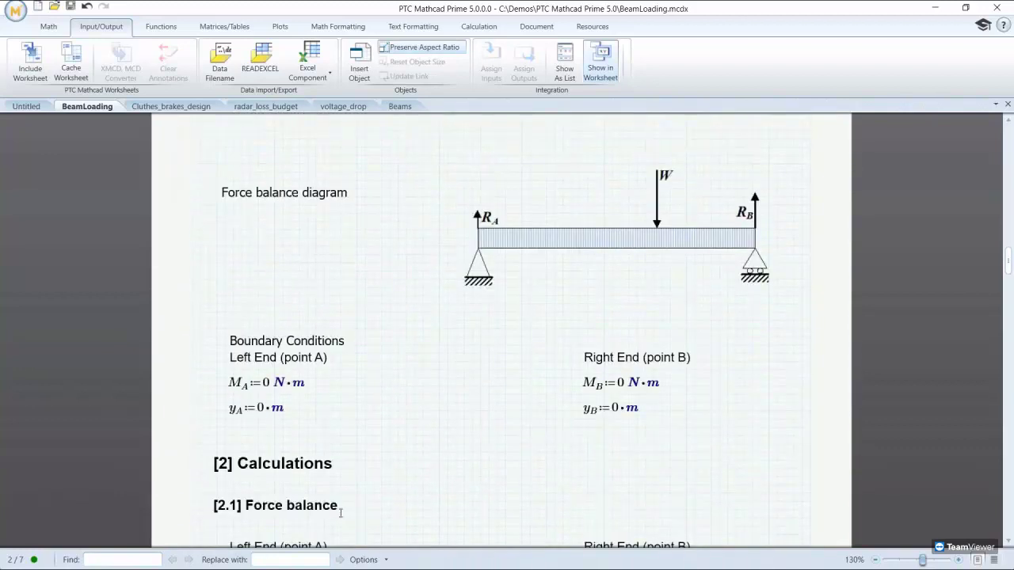
scroll(340, 514, "down", 8)
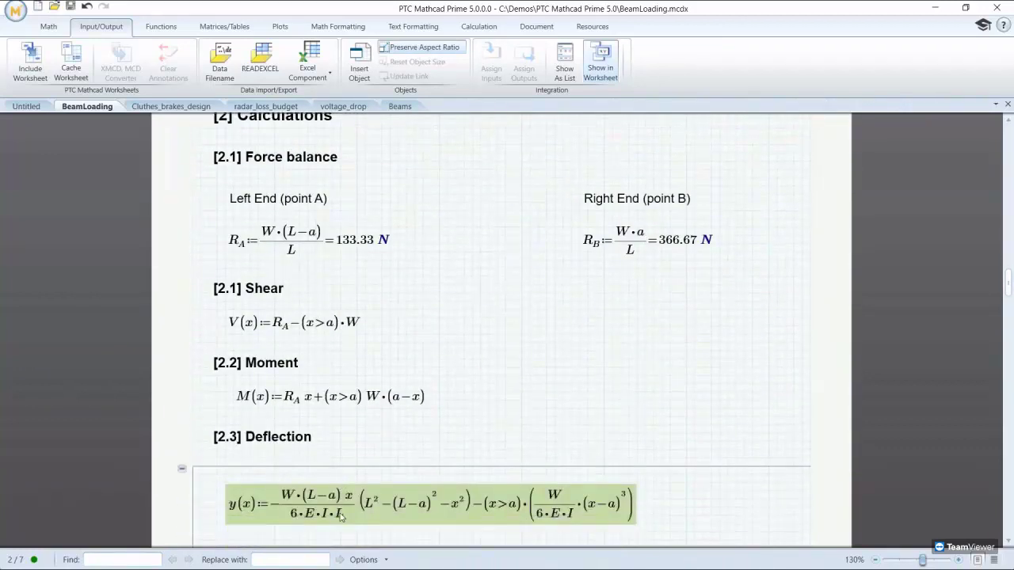
scroll(341, 516, "down", 5)
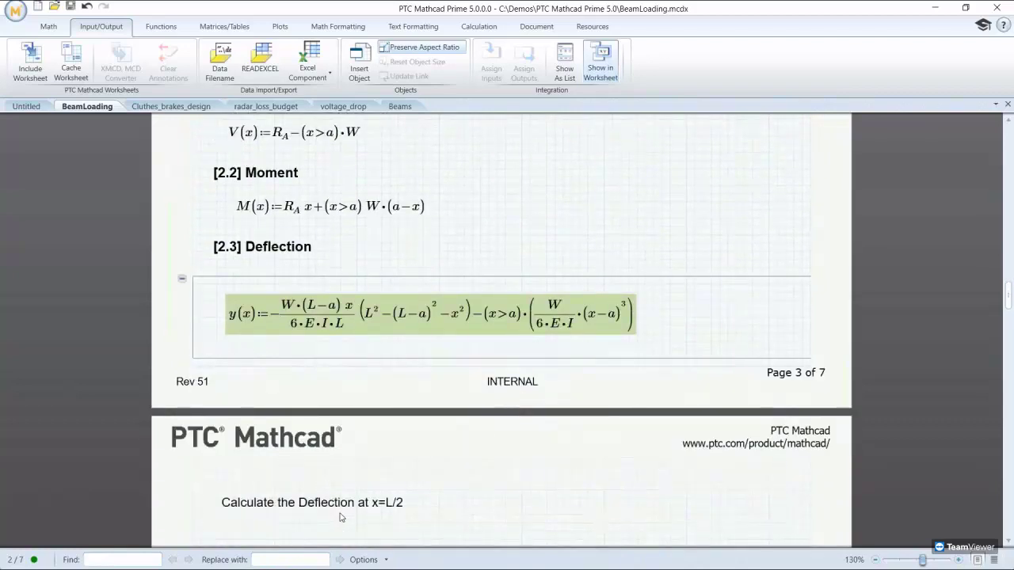
Step: Protect the [2.3] Deflection area with a confirmed password, locked in its expanded state
right_click(180, 284)
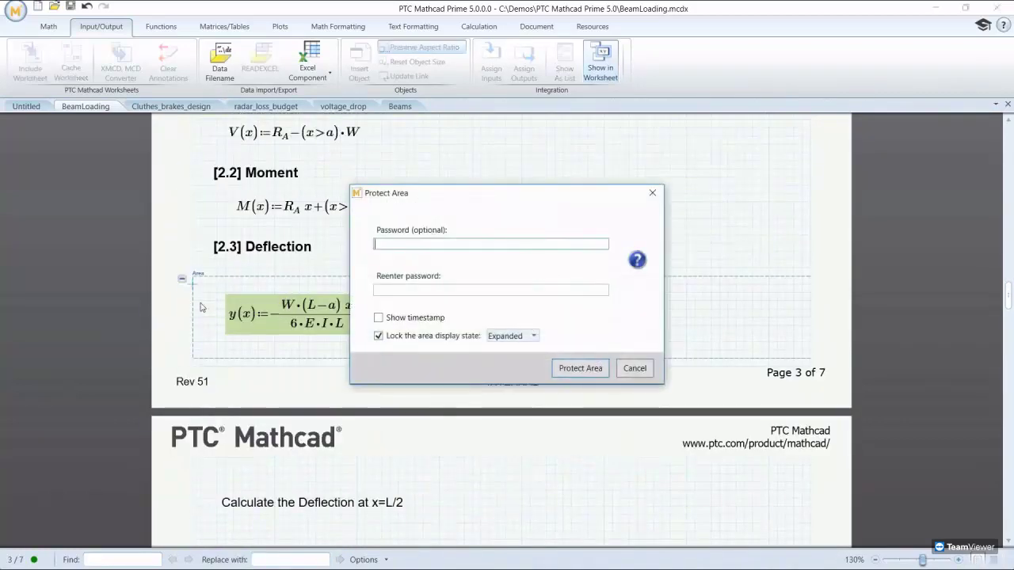
type("1234")
left_click(381, 291)
type("1234")
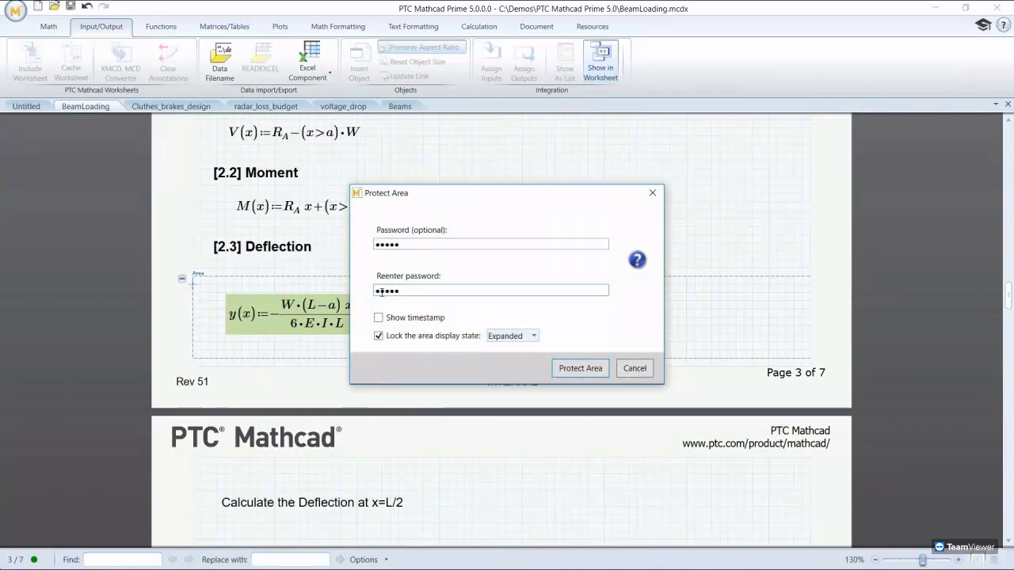
left_click(533, 336)
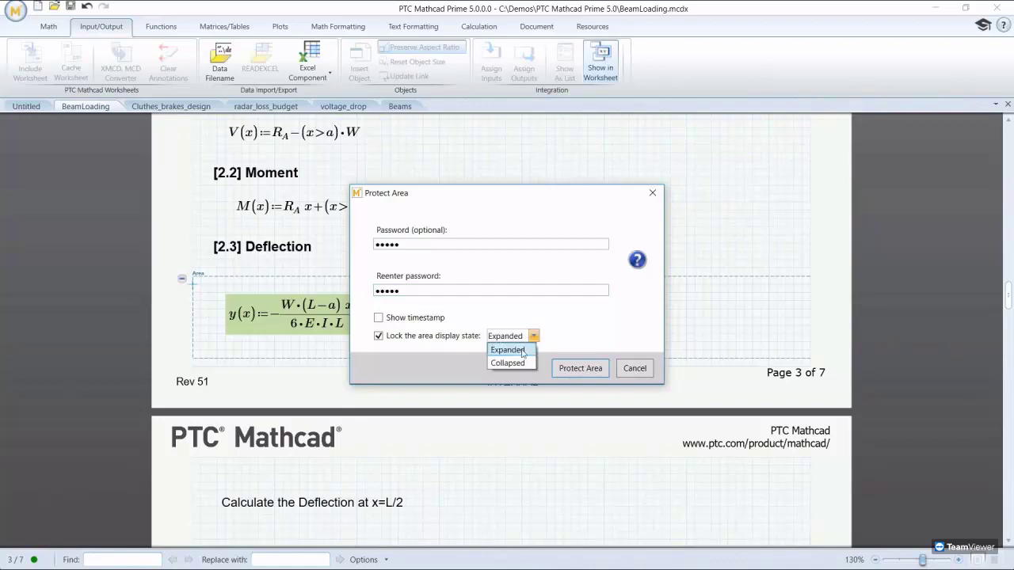
left_click(513, 349)
left_click(569, 367)
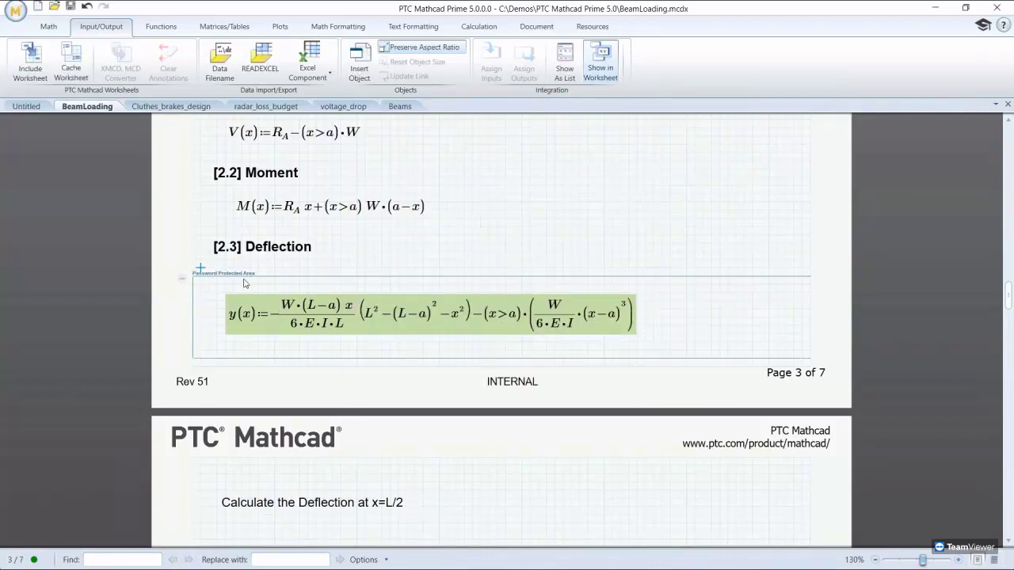
Step: Under the x=L/2 note, evaluate y(L/2) in mm, giving −13.12 mm
scroll(394, 479, "down", 3)
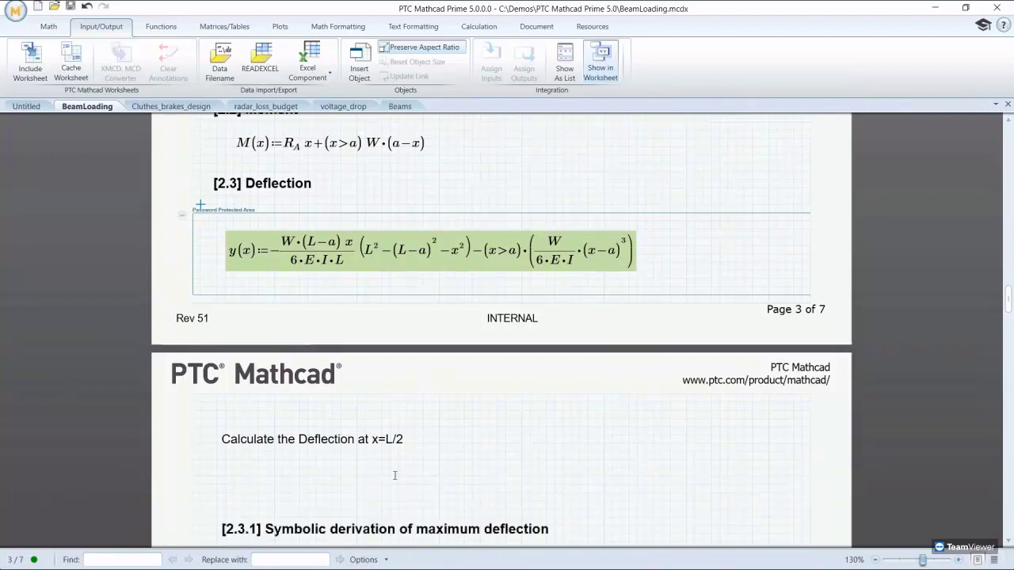
left_click(389, 413)
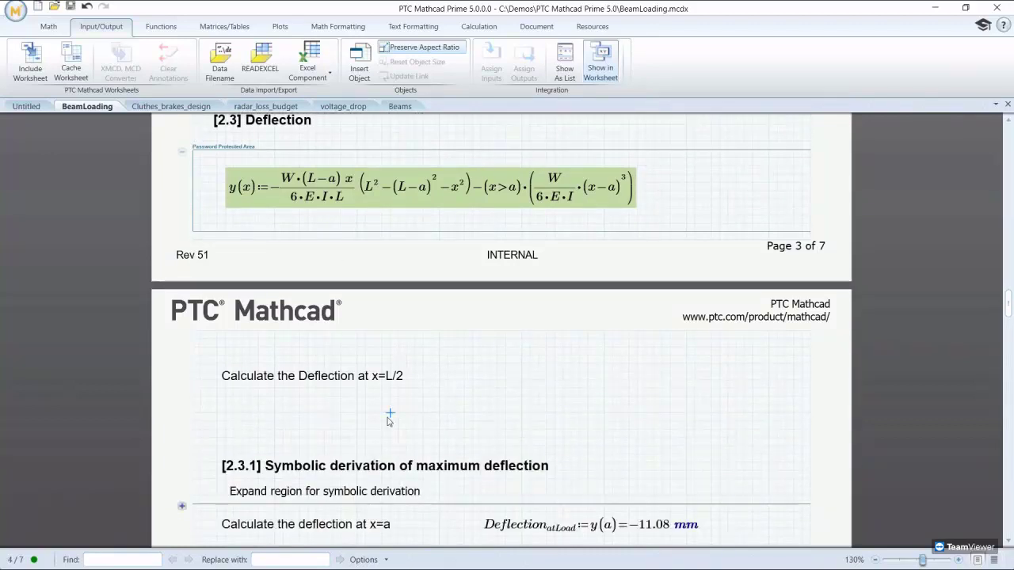
type("y")
type("(L/")
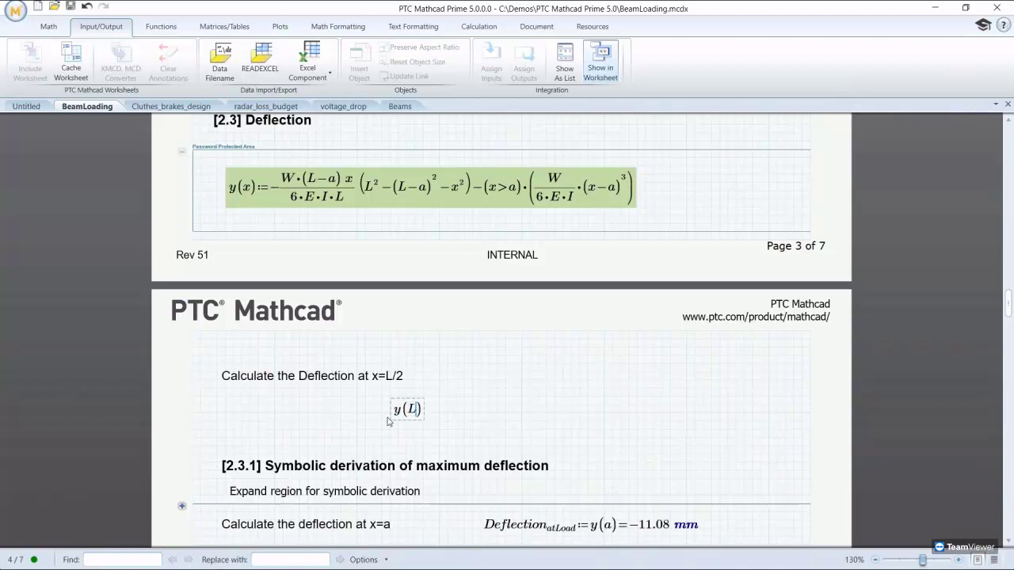
type("2)=-0.01 ")
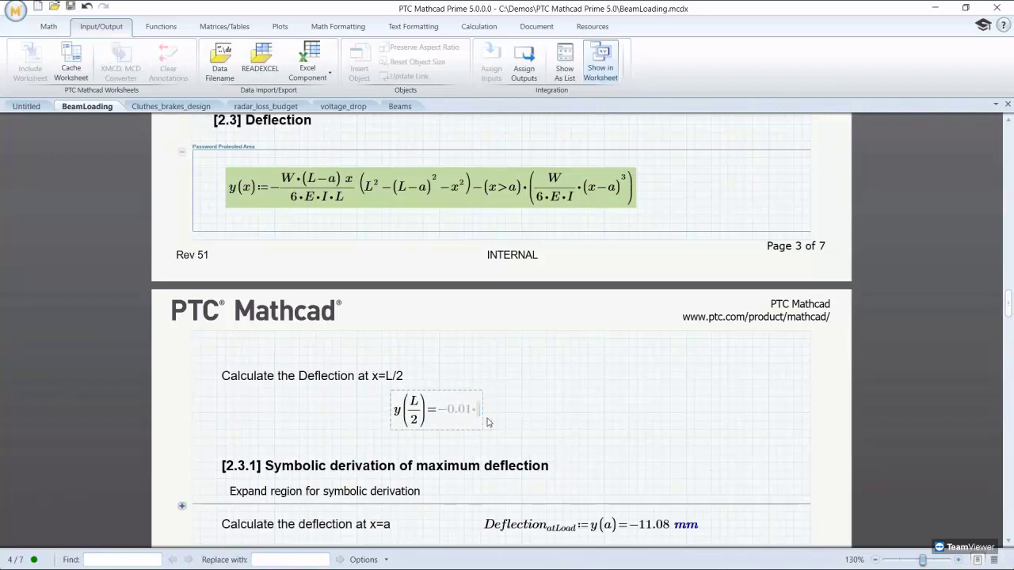
type("mm")
key("Return")
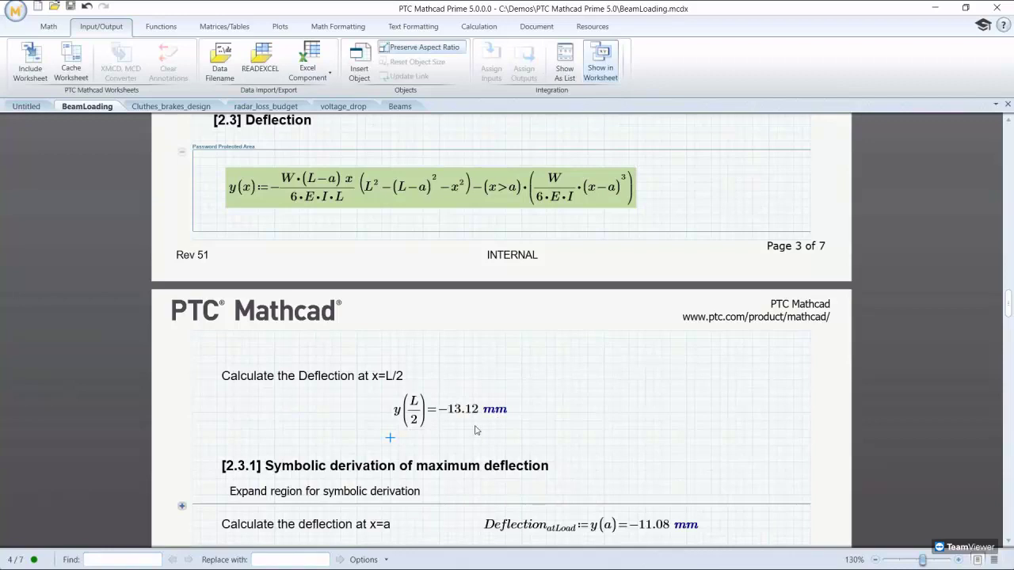
scroll(475, 430, "down", 9)
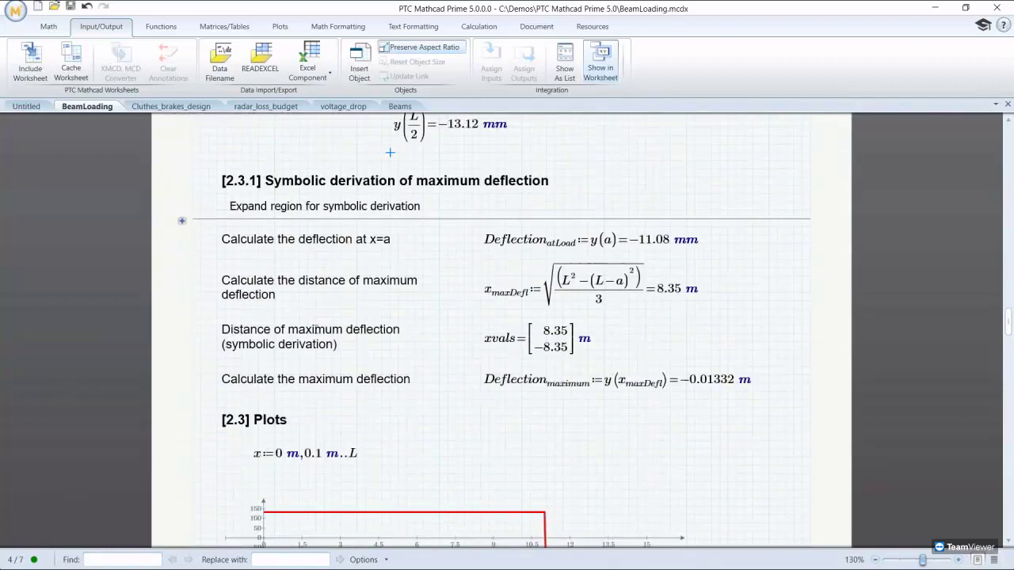
left_click(181, 221)
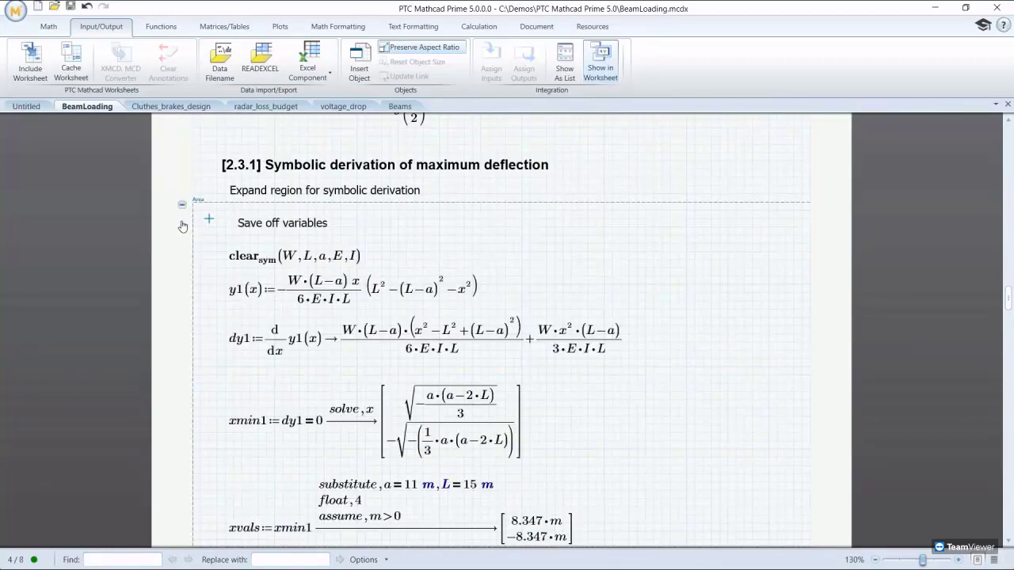
left_click(251, 264)
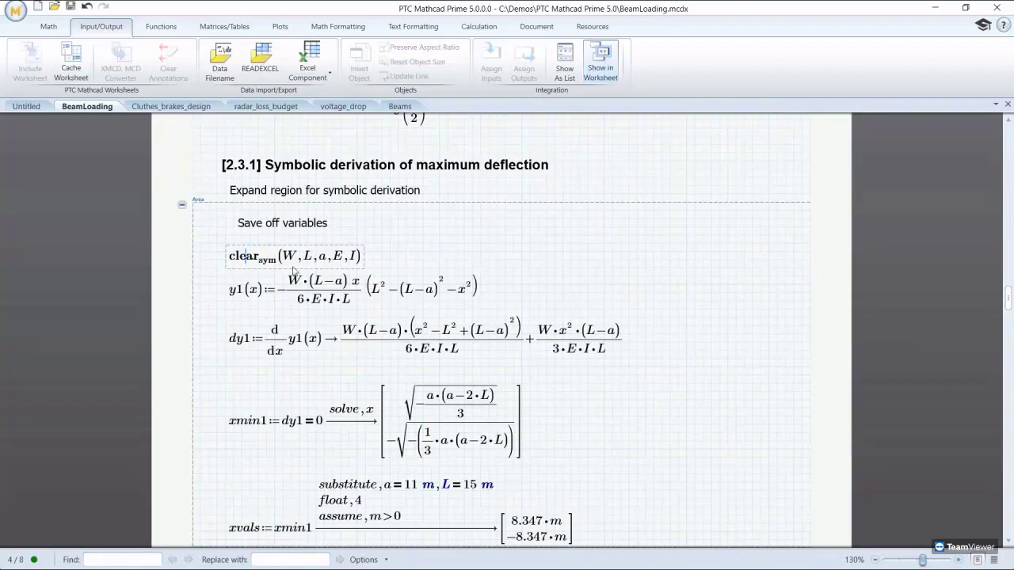
left_click(240, 346)
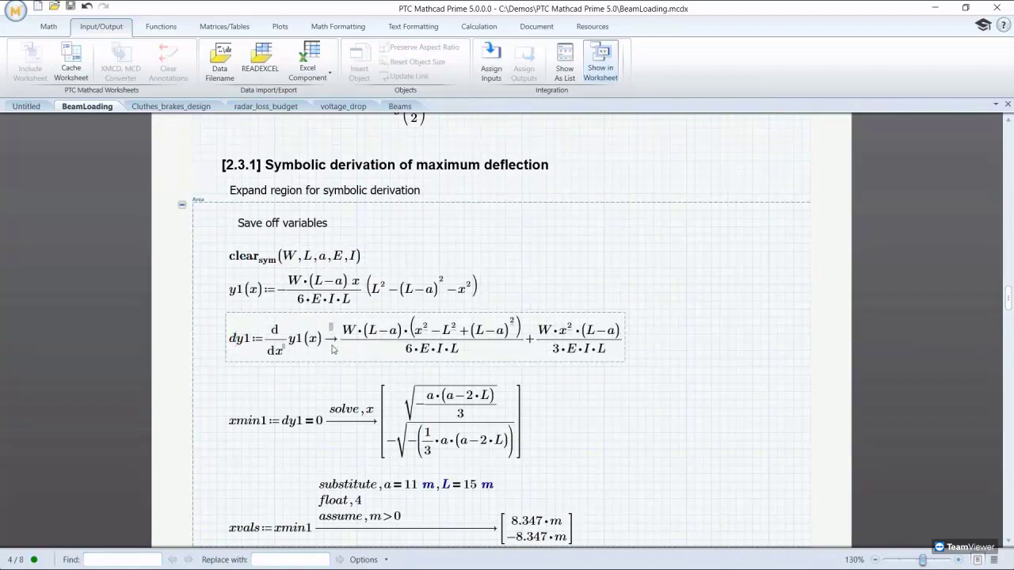
left_click(248, 429)
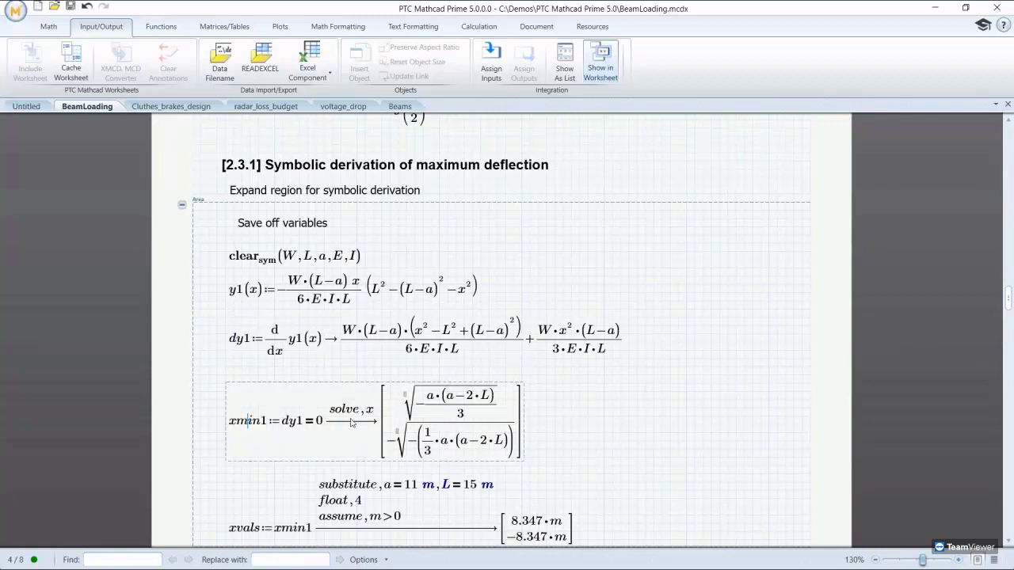
scroll(359, 424, "down", 2)
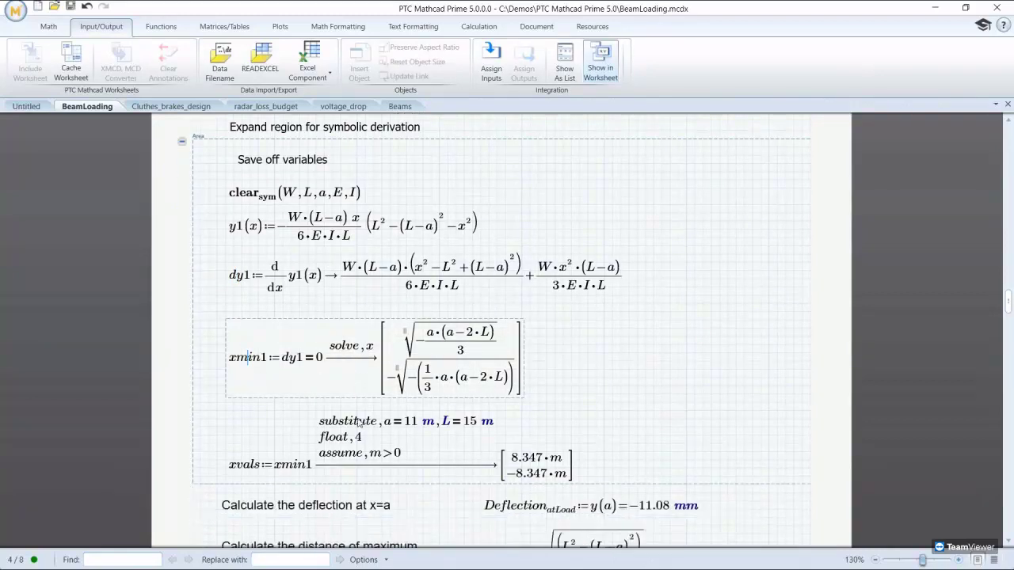
left_click(256, 467)
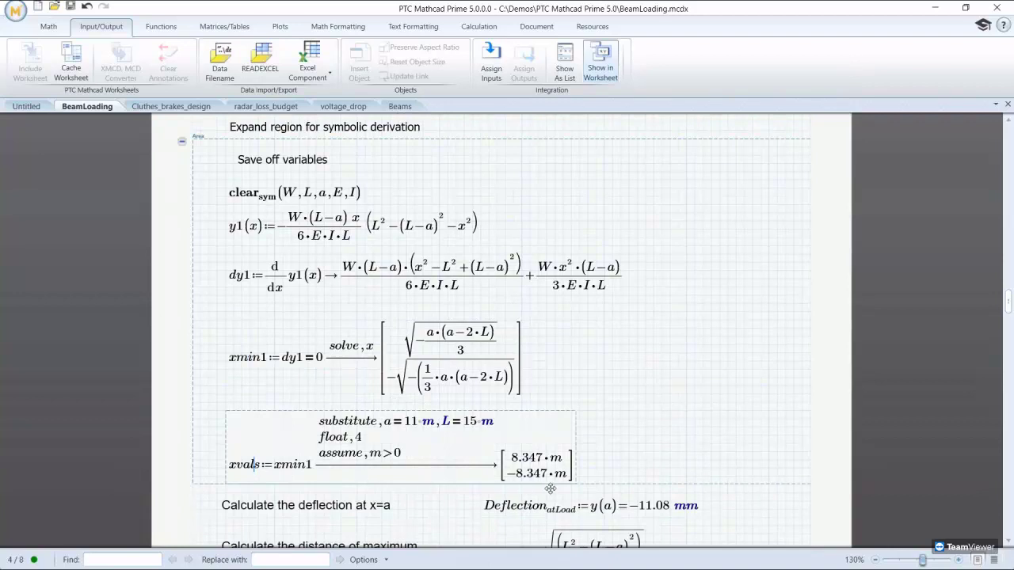
left_click(183, 143)
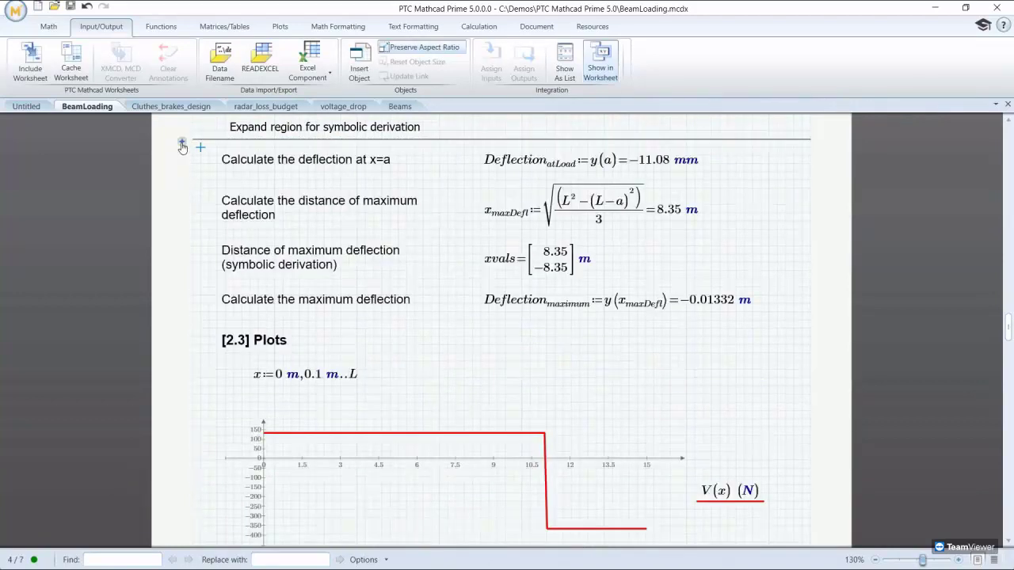
Step: Change Deflection_maximum's unit from m to mm so it reads −13.31721 mm
left_click(748, 304)
left_click(747, 304)
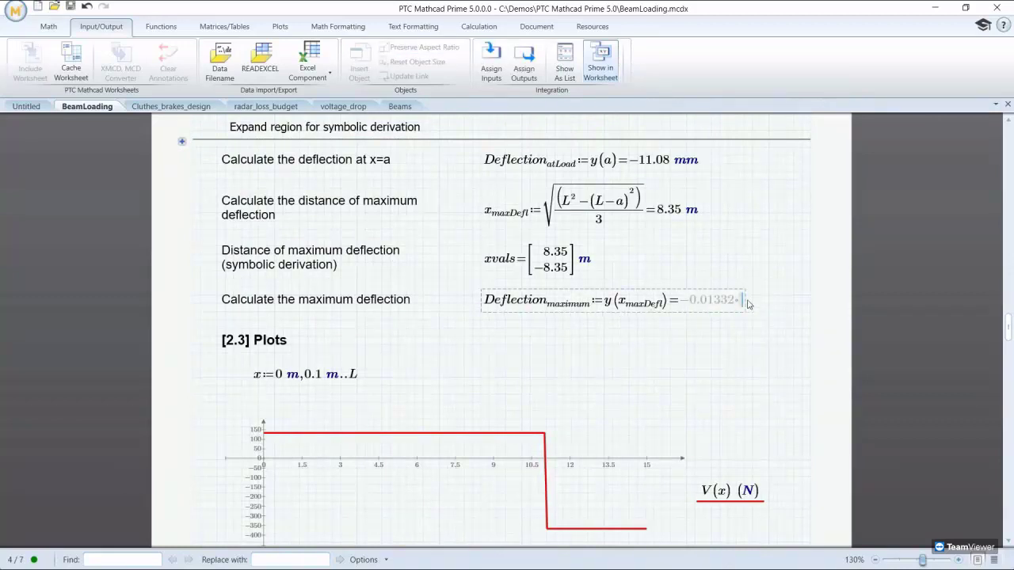
type("mm")
left_click(727, 328)
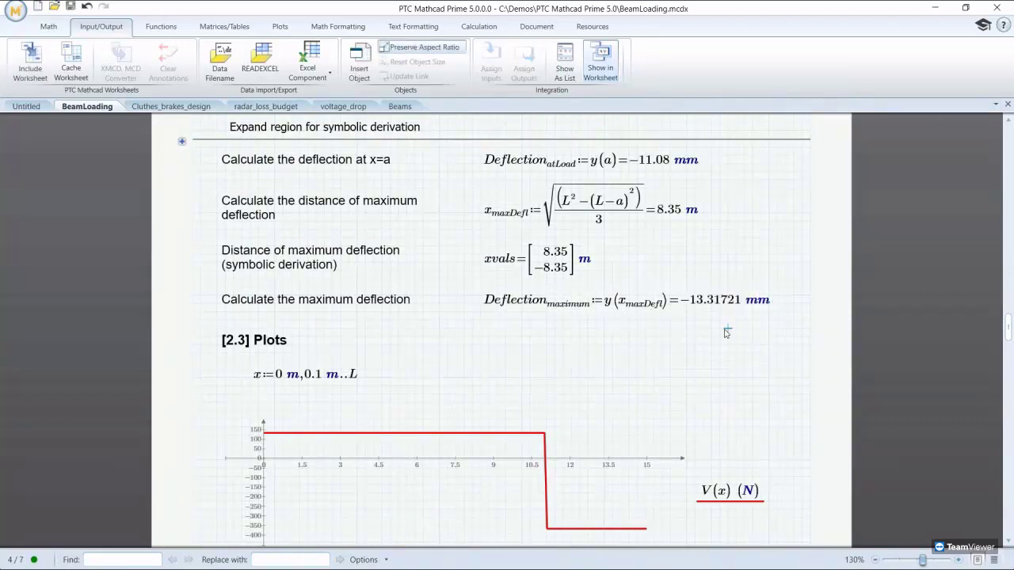
scroll(766, 312, "down", 8)
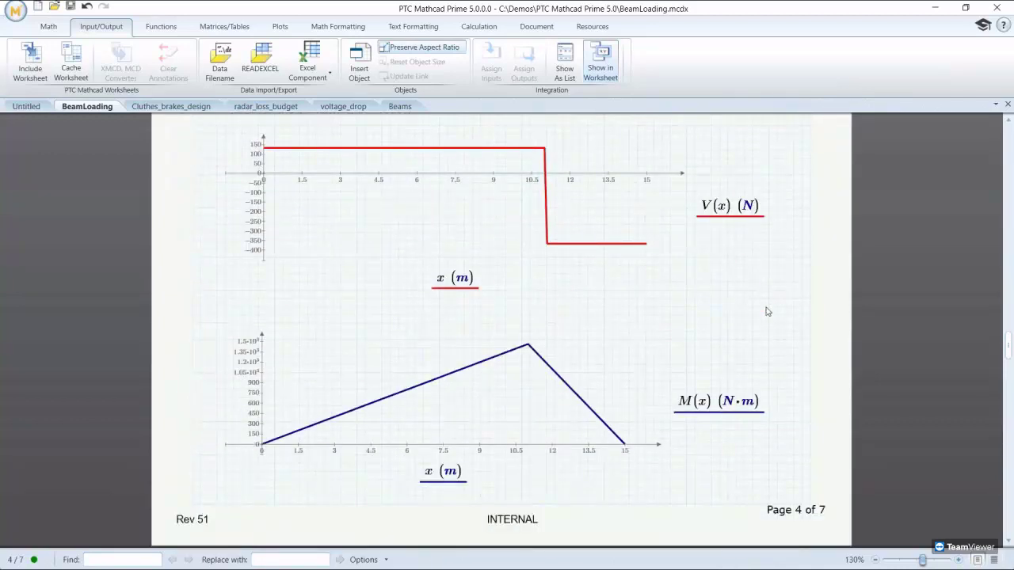
scroll(766, 311, "down", 8)
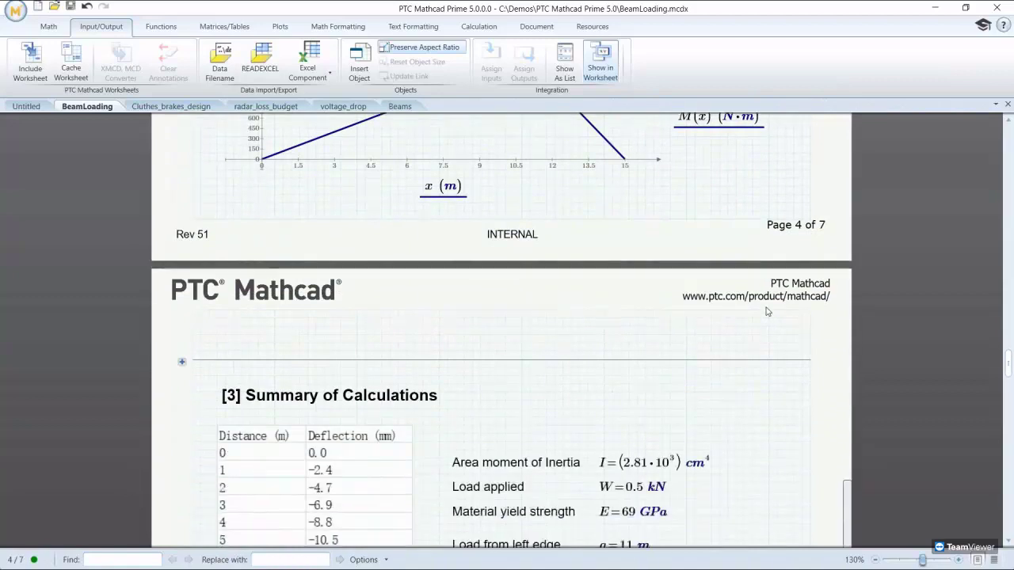
scroll(766, 311, "down", 7)
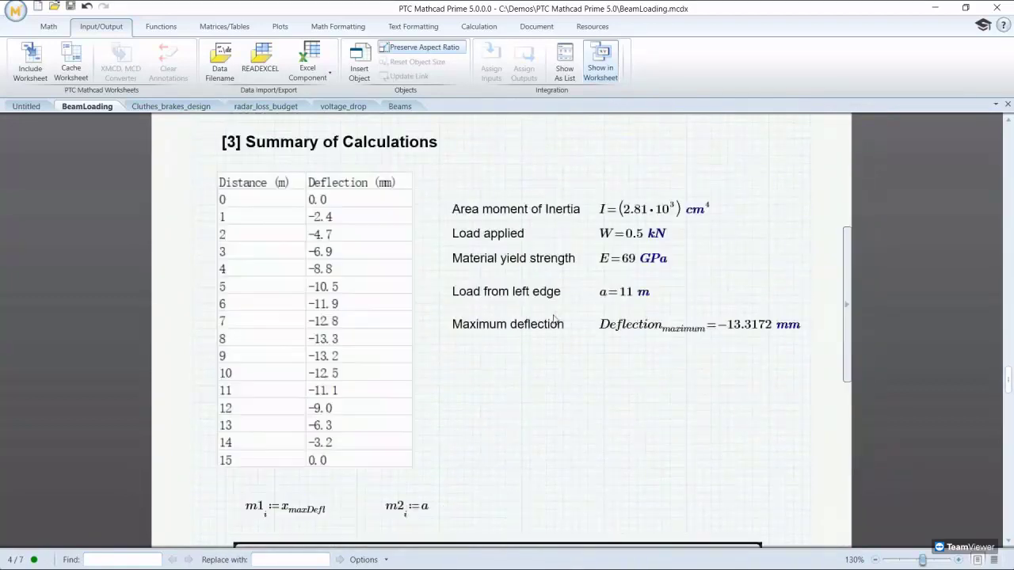
Step: Open the embedded summary table in Excel and fill header cells A1:B1 yellow
double_click(366, 294)
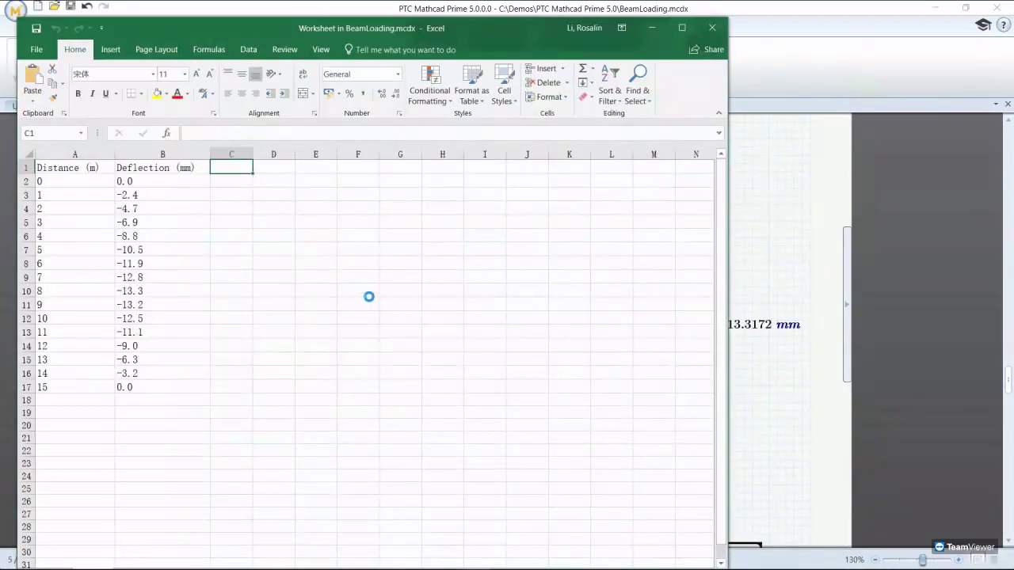
left_click_drag(59, 170, 153, 167)
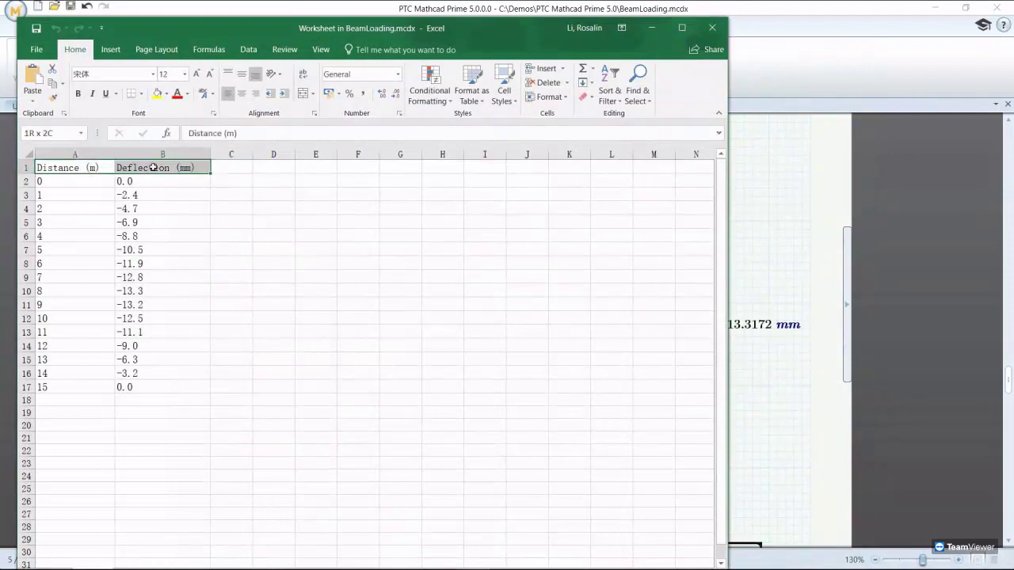
left_click(157, 92)
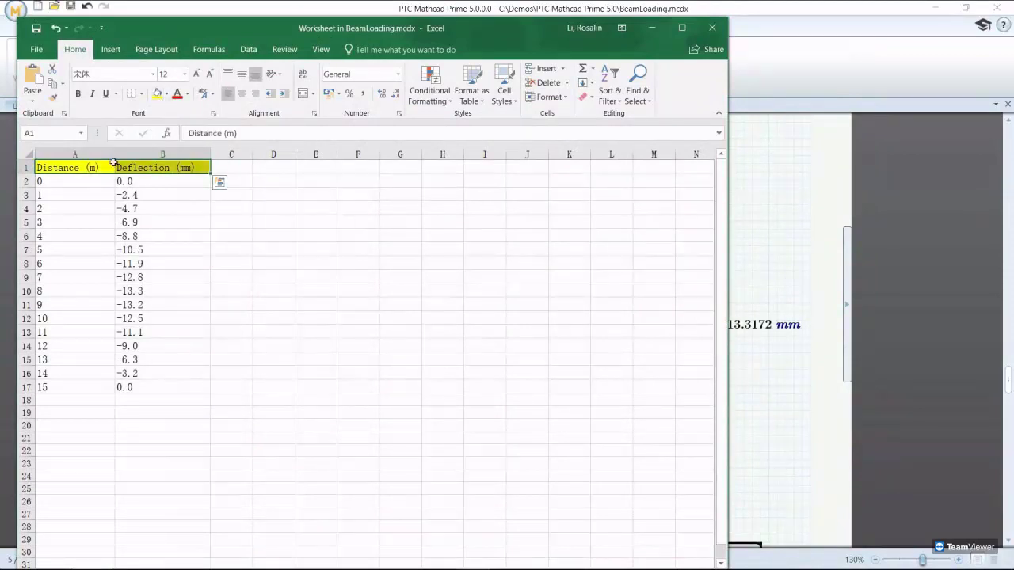
Step: Make the whole A1:B17 distance–deflection table bold and centred
left_click_drag(101, 170, 179, 390)
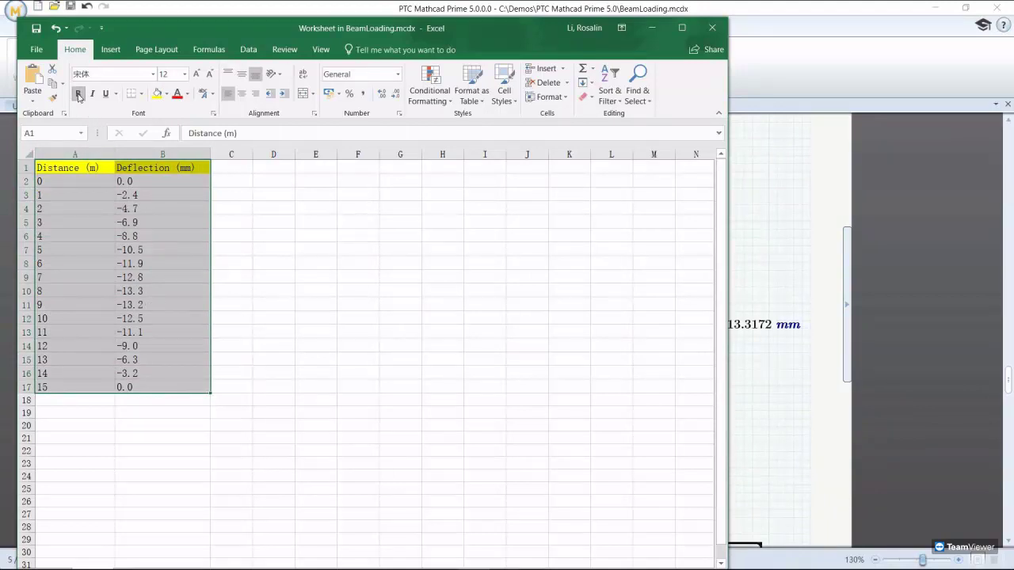
left_click(77, 93)
left_click(241, 94)
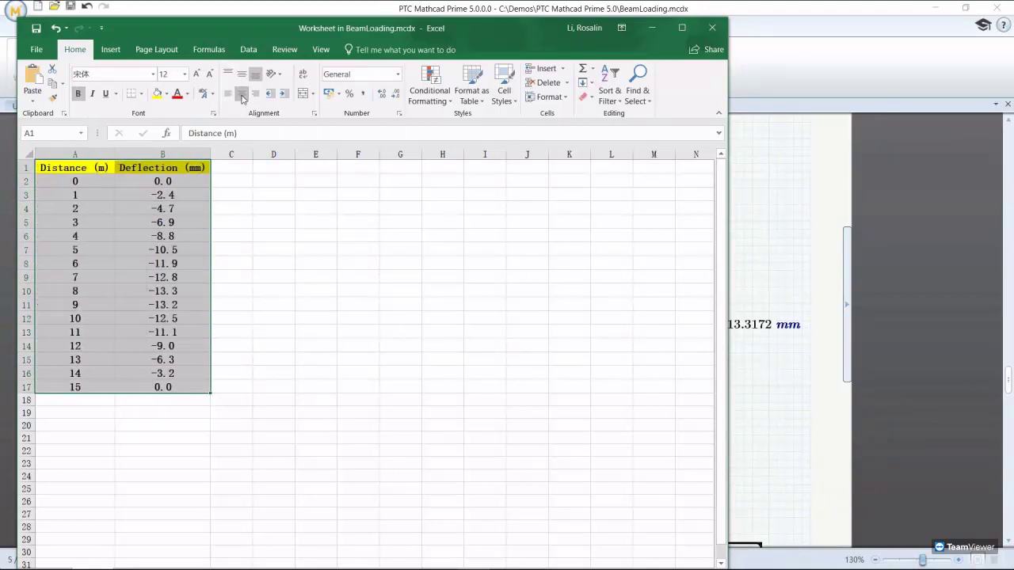
left_click(243, 184)
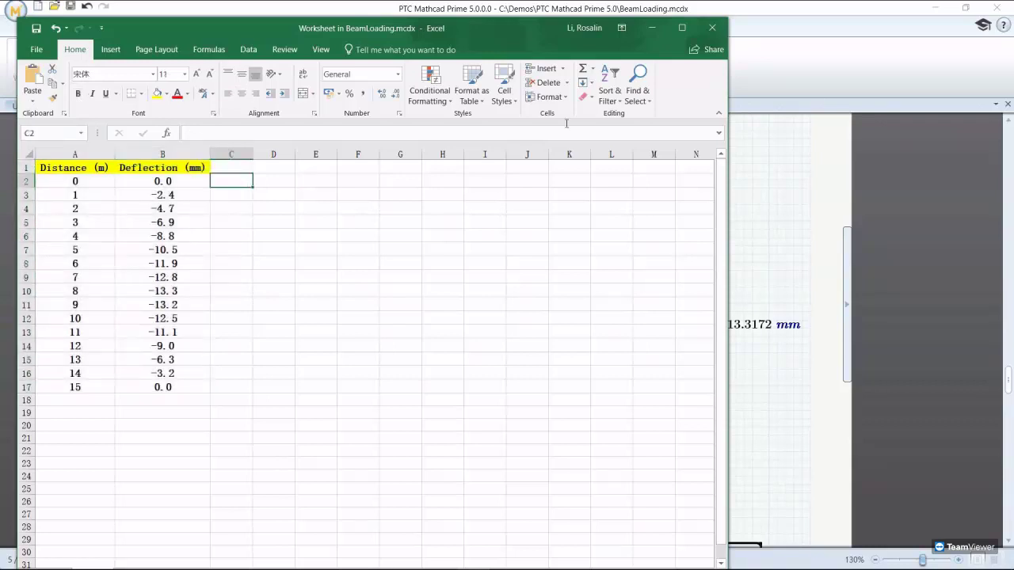
Step: Back in Mathcad, give the deflection chart a peach background and a 100% opaque plot area
left_click(712, 28)
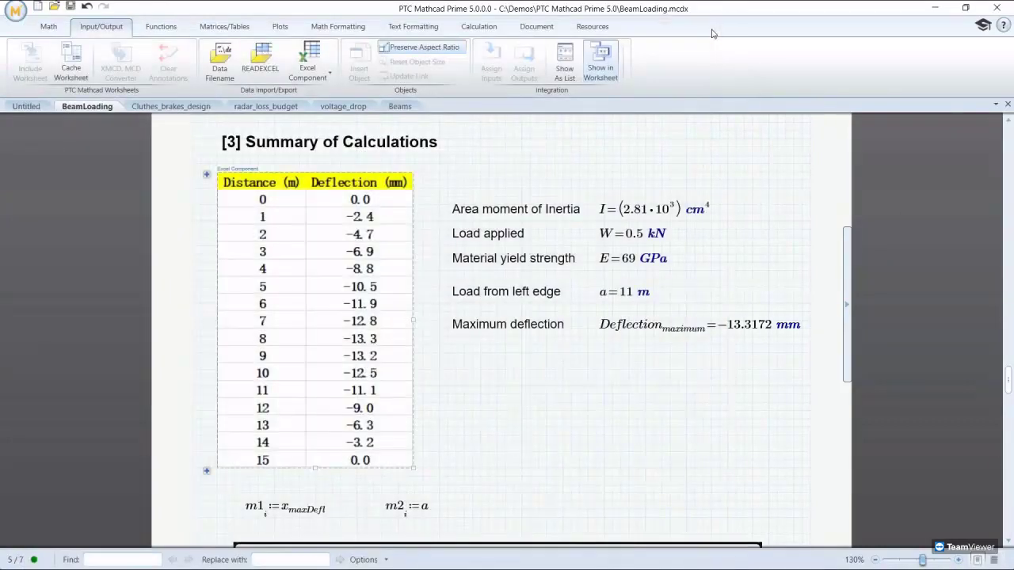
scroll(586, 376, "down", 8)
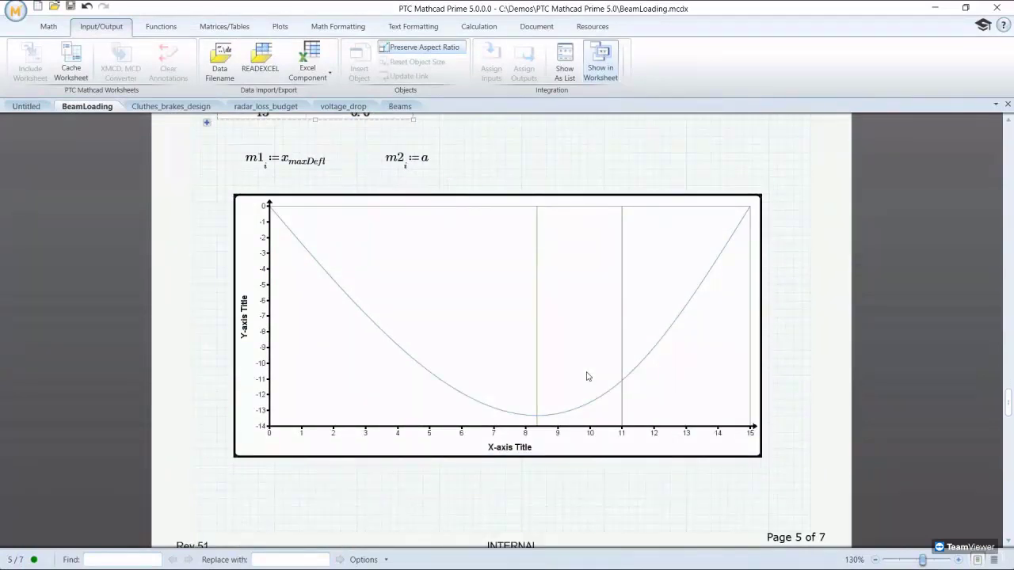
double_click(587, 377)
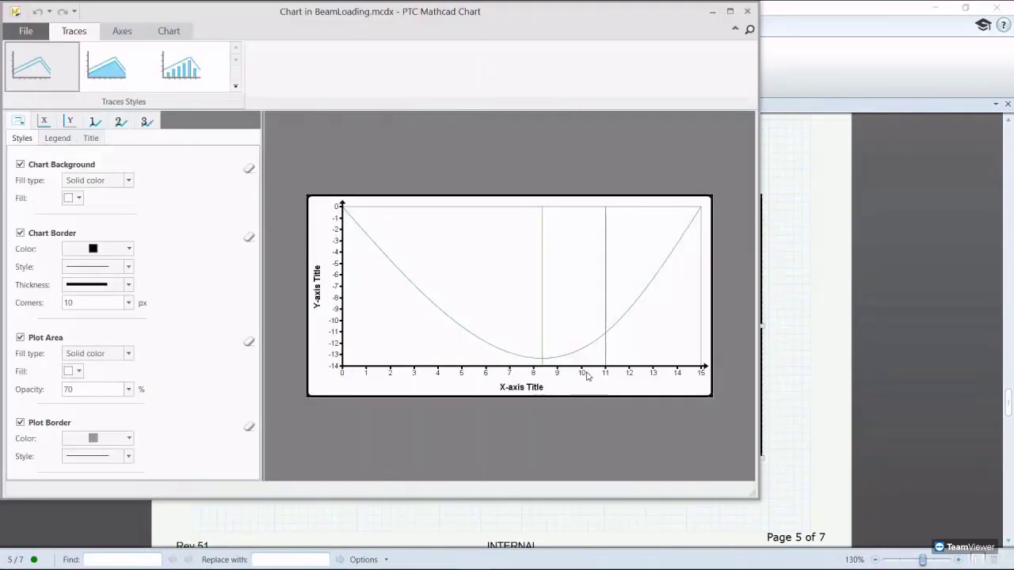
left_click(79, 198)
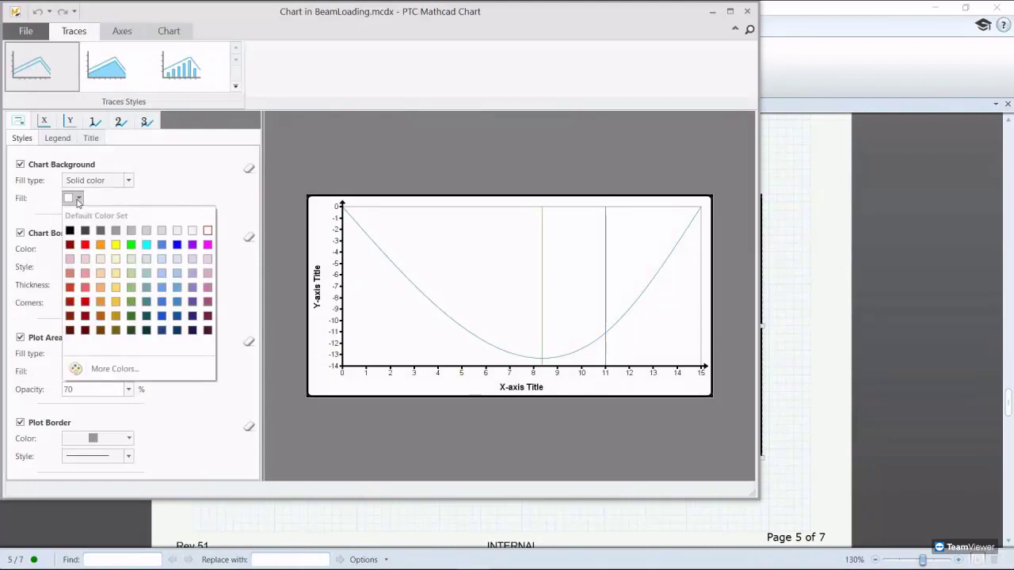
left_click(101, 274)
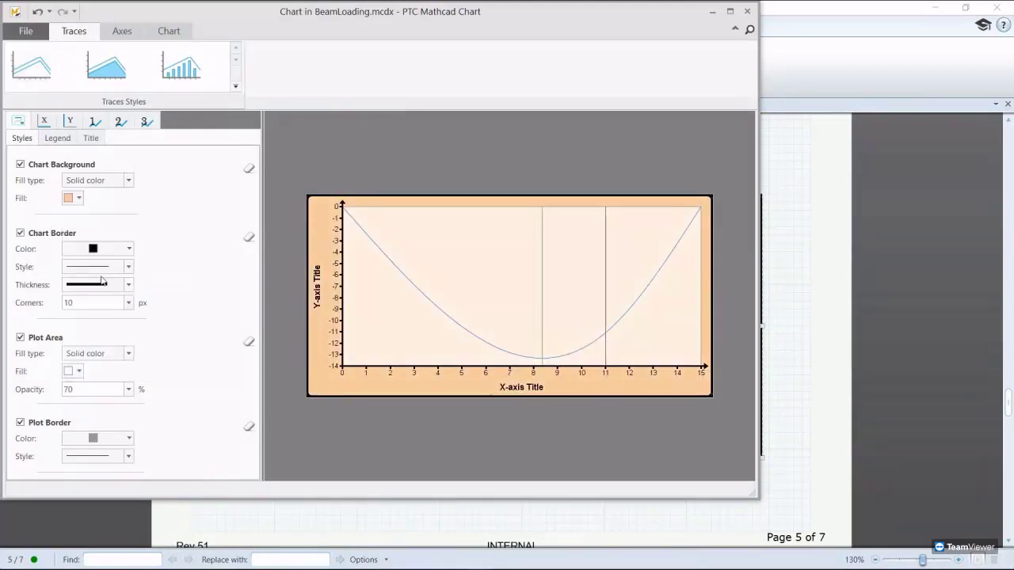
double_click(87, 389)
type("100")
key("Return")
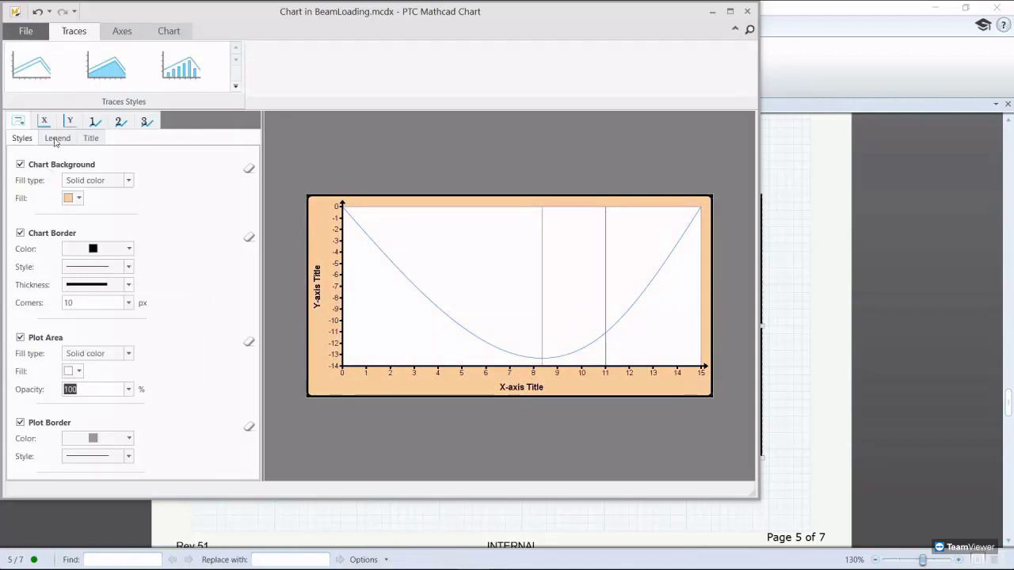
Step: Turn on the chart legend with a single column
left_click(56, 140)
left_click(19, 166)
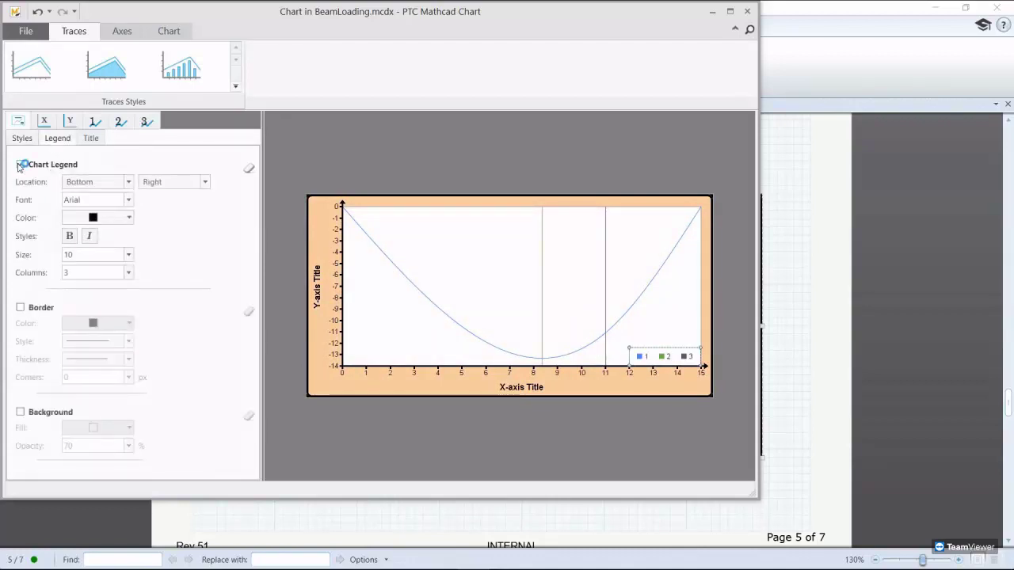
left_click(128, 273)
left_click(124, 286)
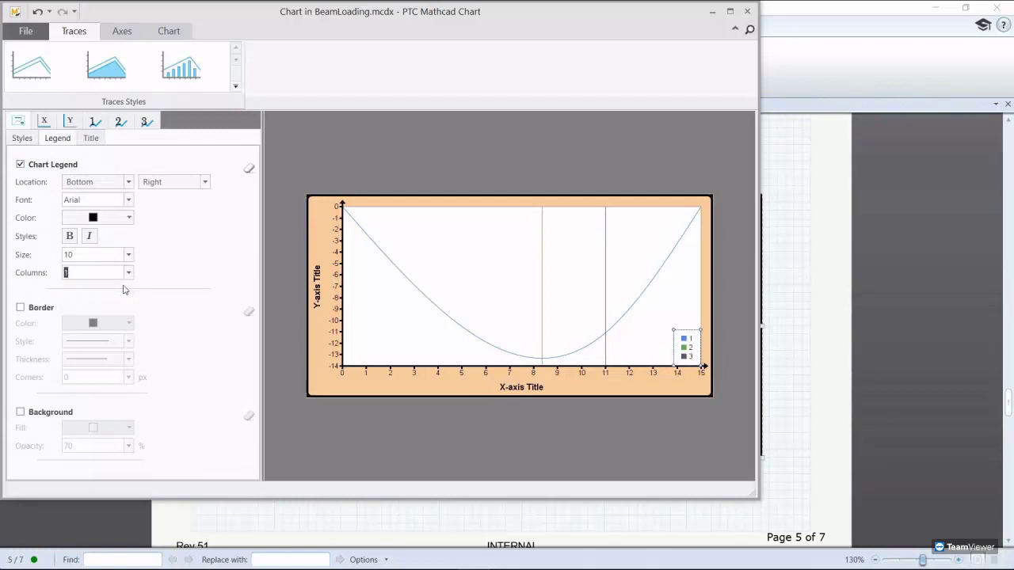
Step: Enable the chart title and set its text to 'Deflection Curve'
left_click(91, 140)
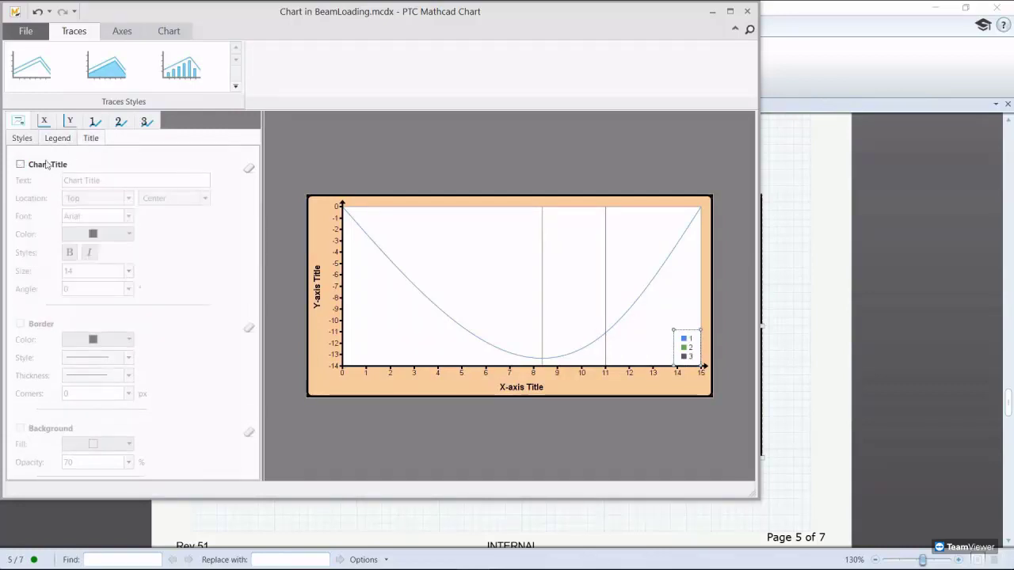
left_click(21, 165)
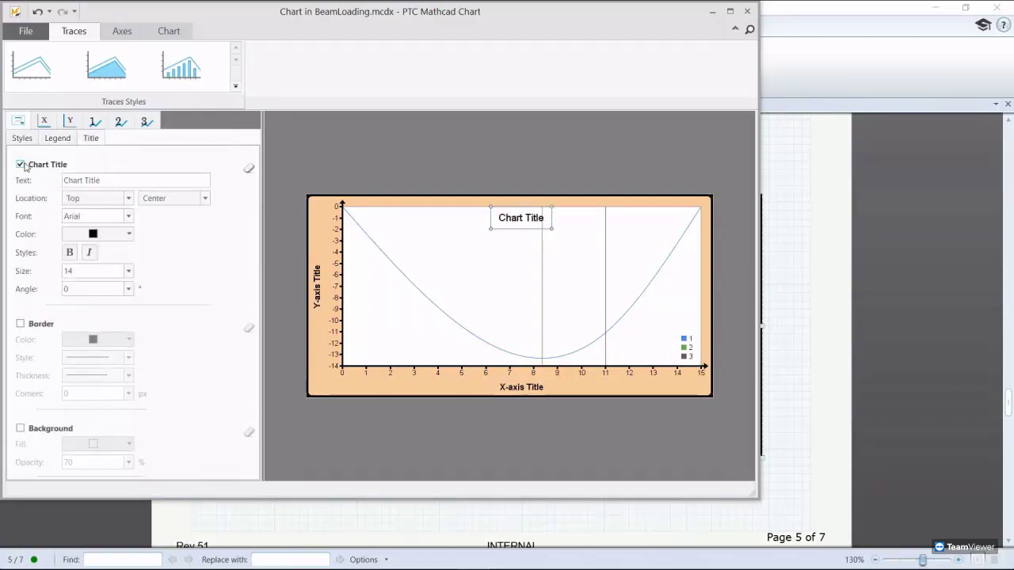
double_click(117, 183)
key("BackSpace")
type("D")
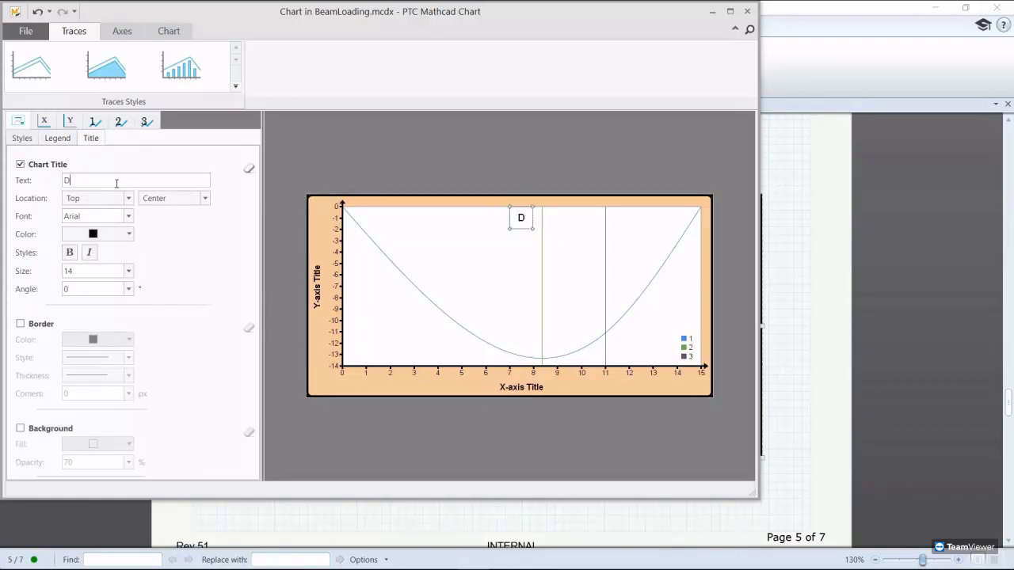
type("eflection Curve")
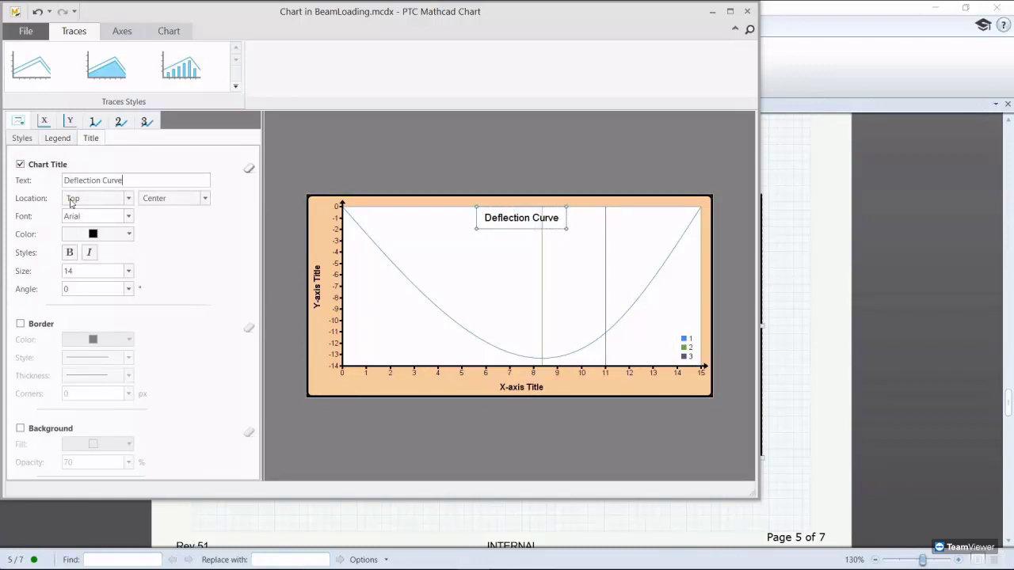
Step: Place the title above the chart in bold, size 20
left_click(72, 200)
left_click(73, 209)
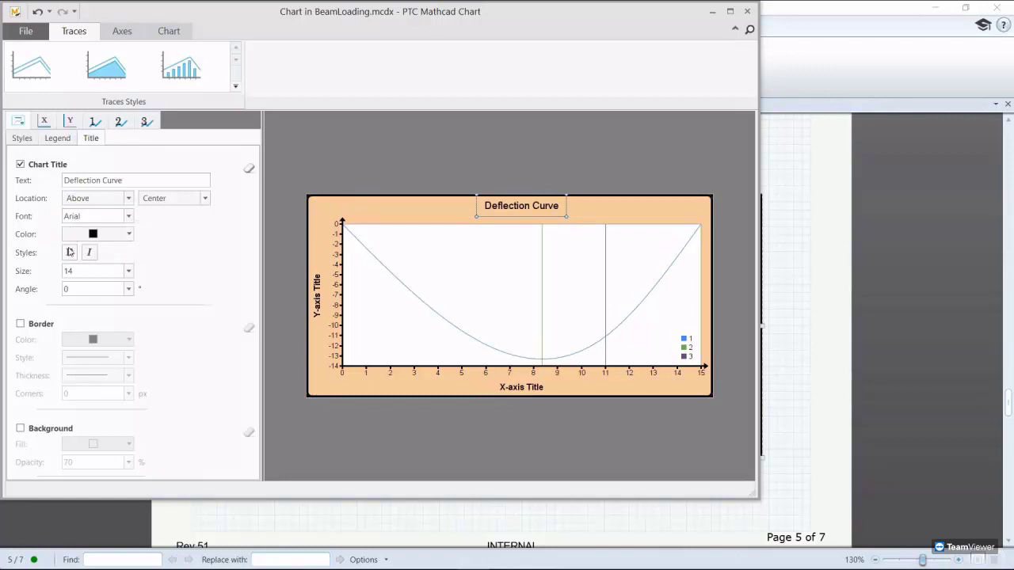
left_click(69, 251)
double_click(68, 271)
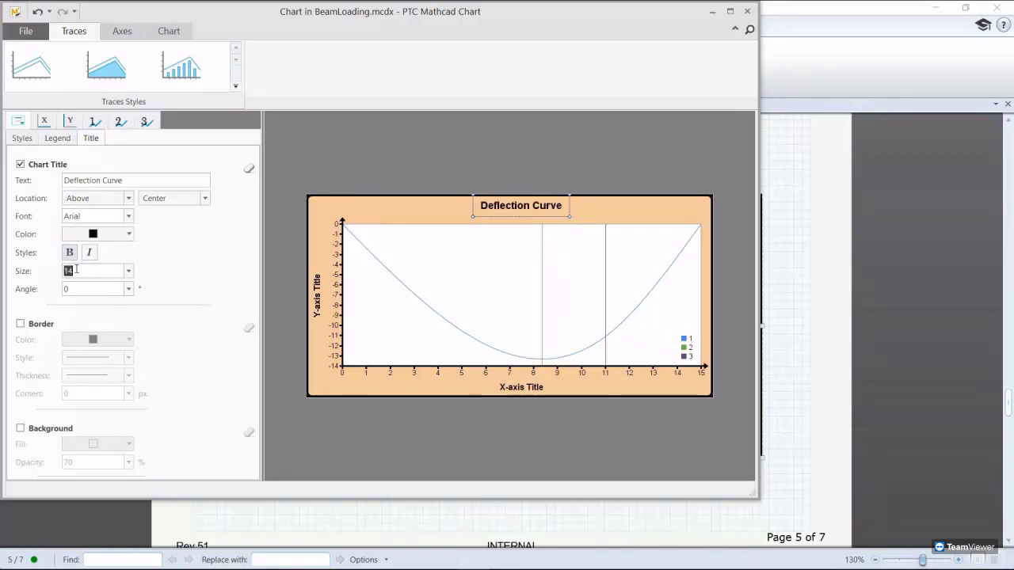
type("20")
key("Return")
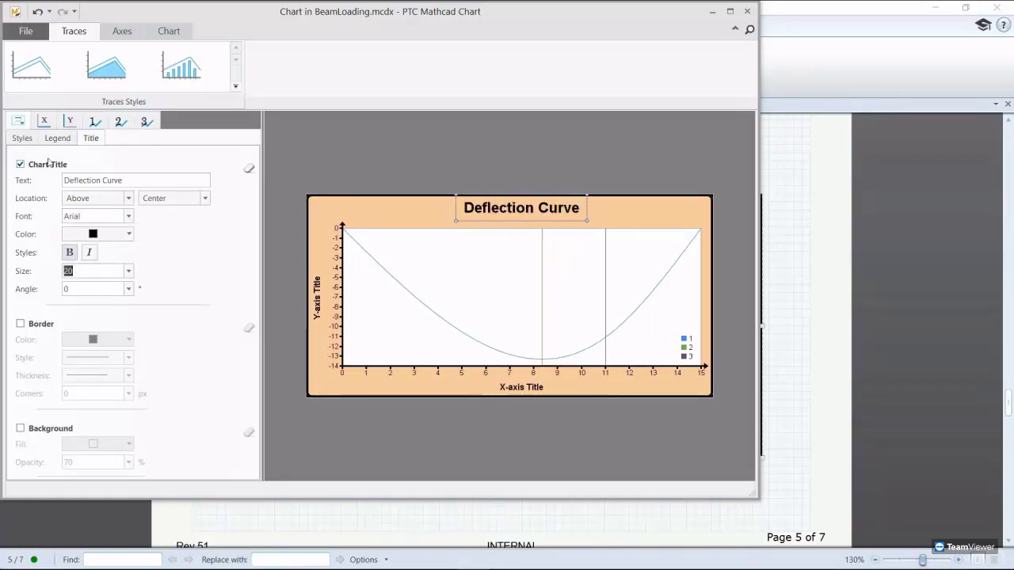
left_click(44, 120)
left_click(94, 139)
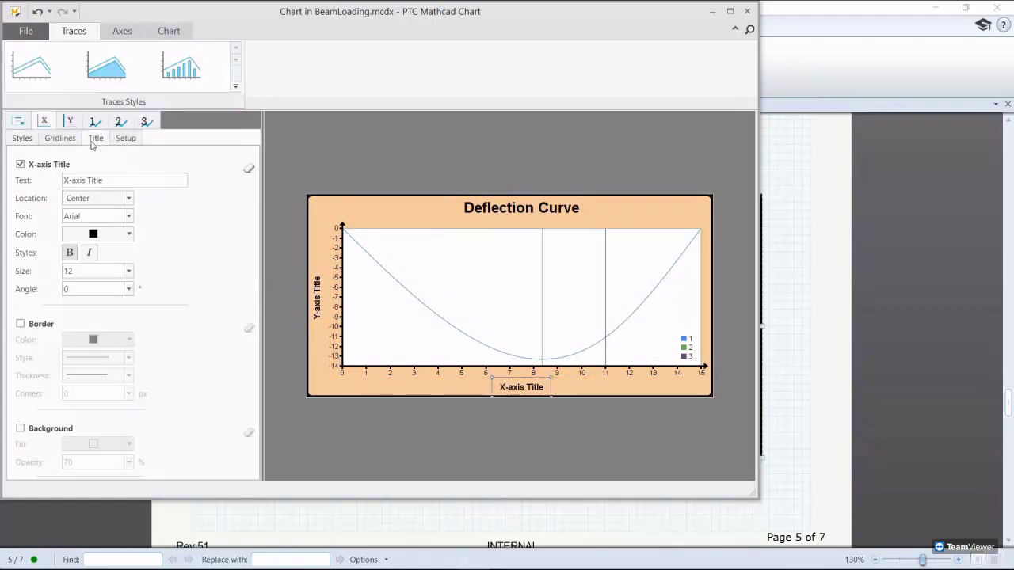
Step: Title the x-axis 'Distance Along Beam' and the y-axis 'Deflection'
triple_click(104, 180)
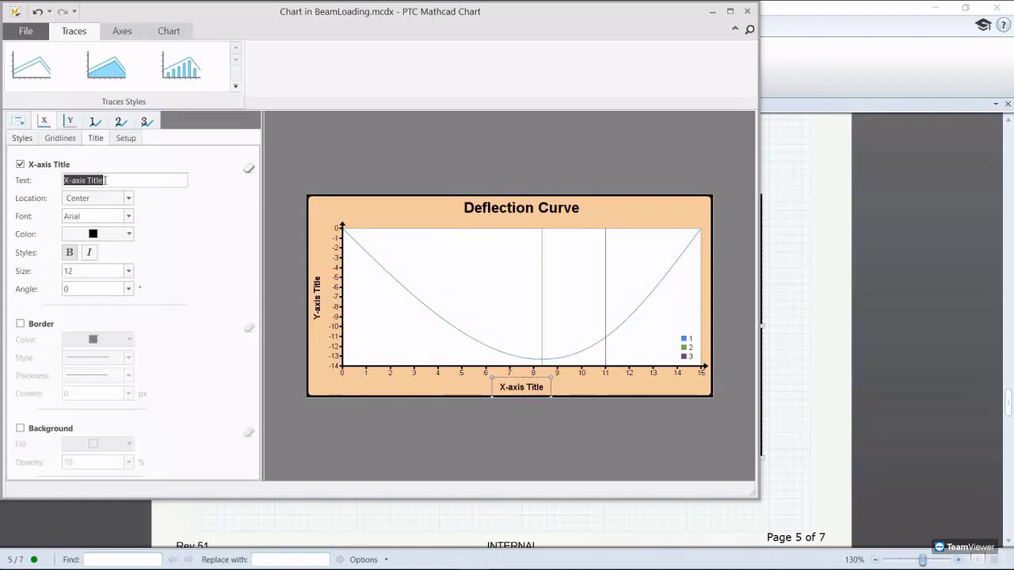
key("BackSpace")
type("Distance Along Beam")
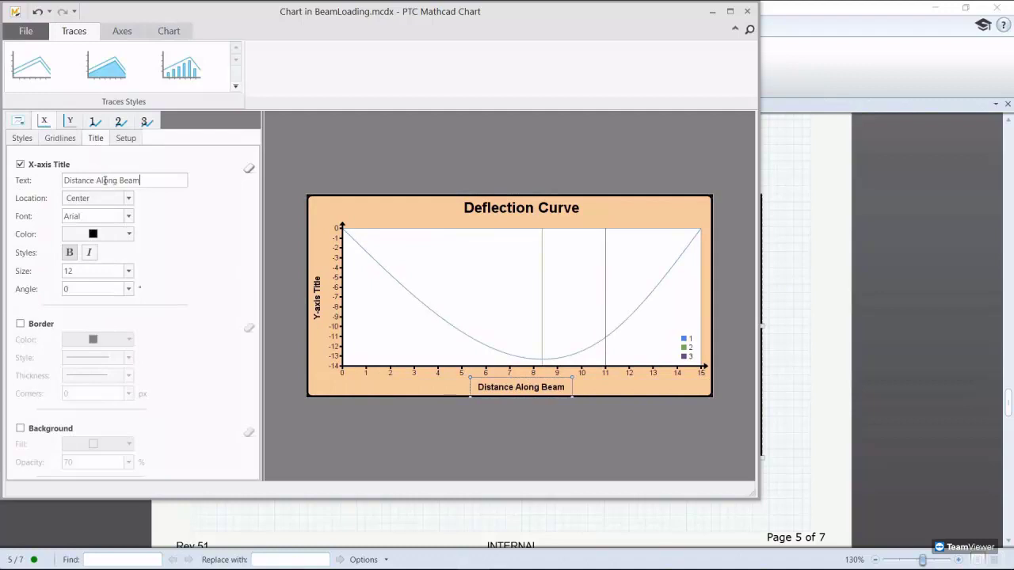
left_click(69, 122)
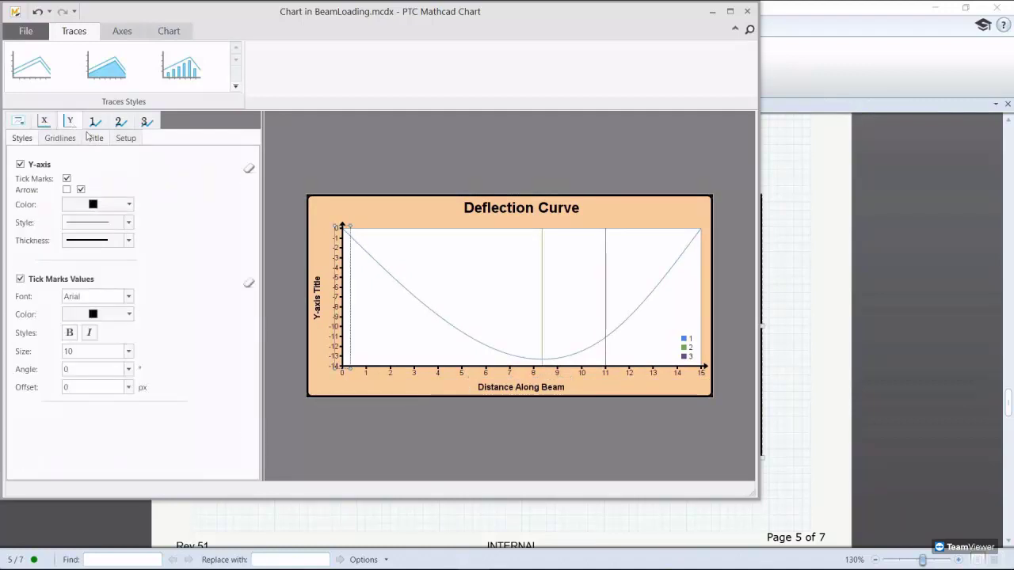
left_click(94, 140)
left_click_drag(106, 181, 63, 180)
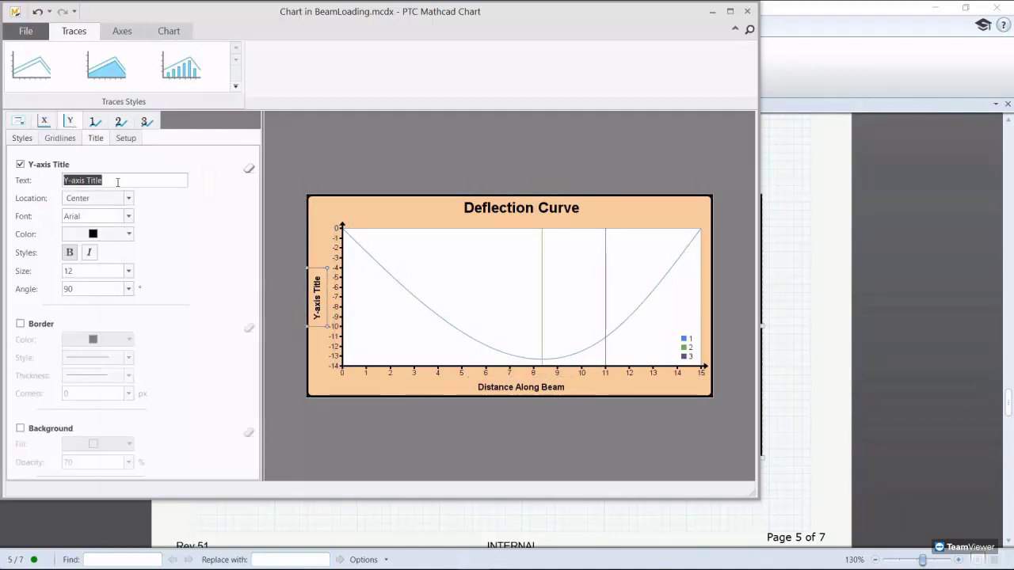
key("BackSpace")
type("Deflection")
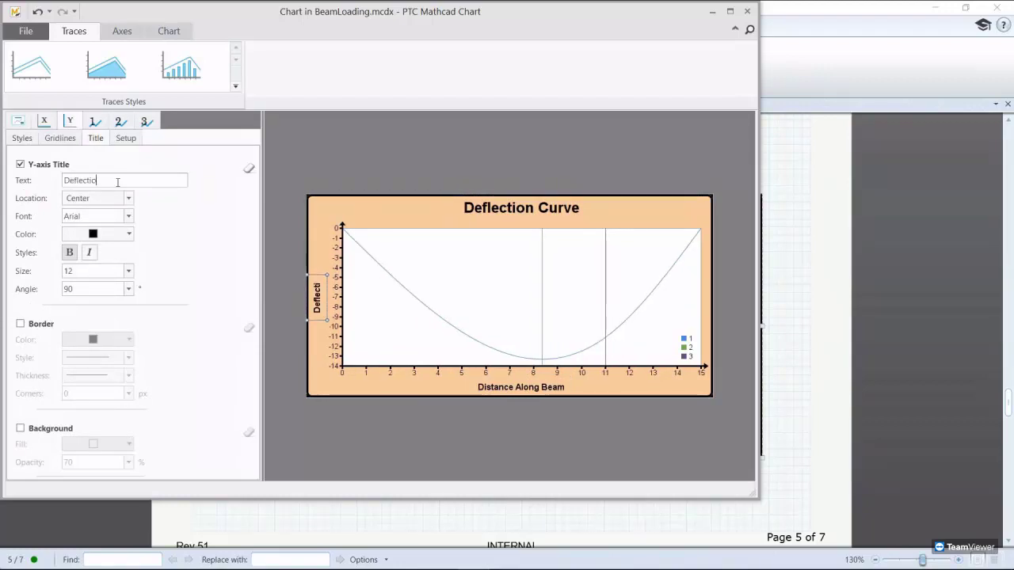
Step: Make trace 1 a blue line with the thickest line weight
left_click(95, 125)
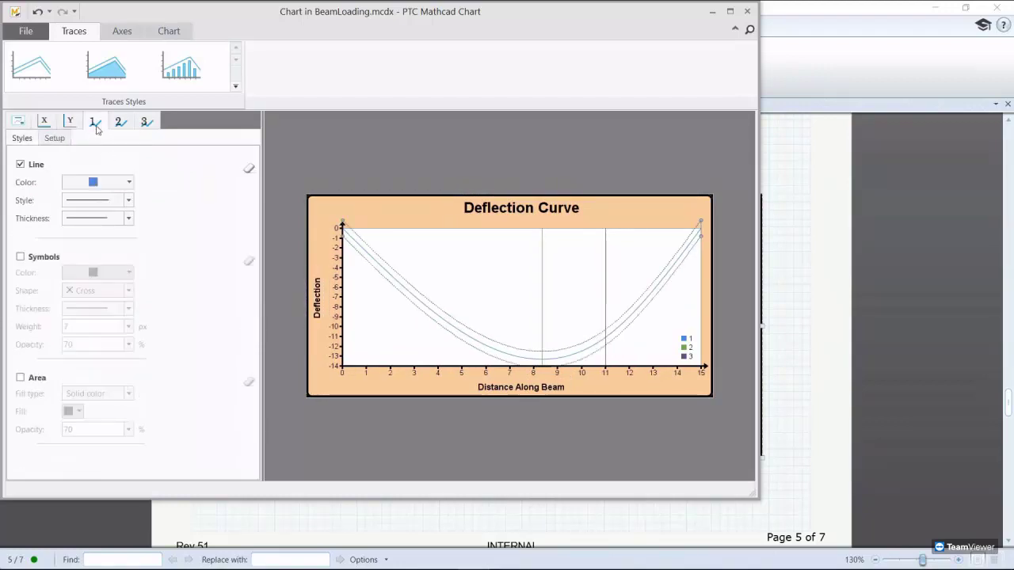
left_click(129, 182)
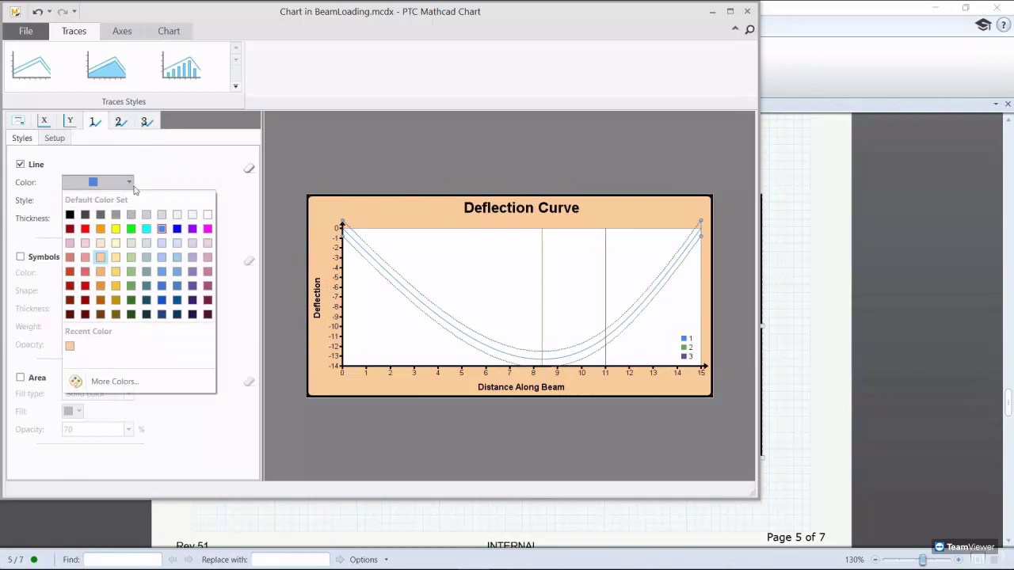
left_click(177, 229)
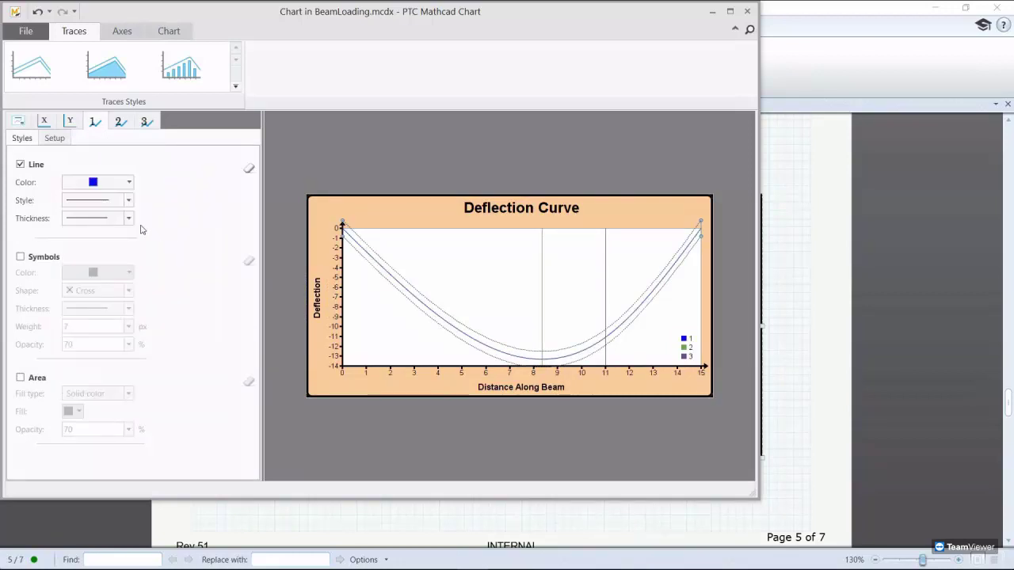
left_click(129, 219)
left_click(115, 274)
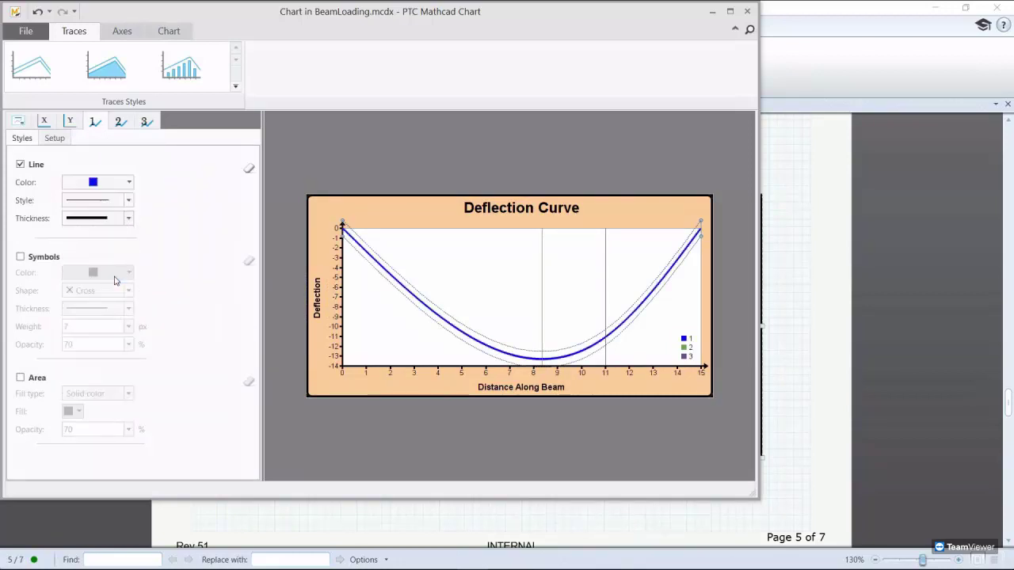
left_click(59, 140)
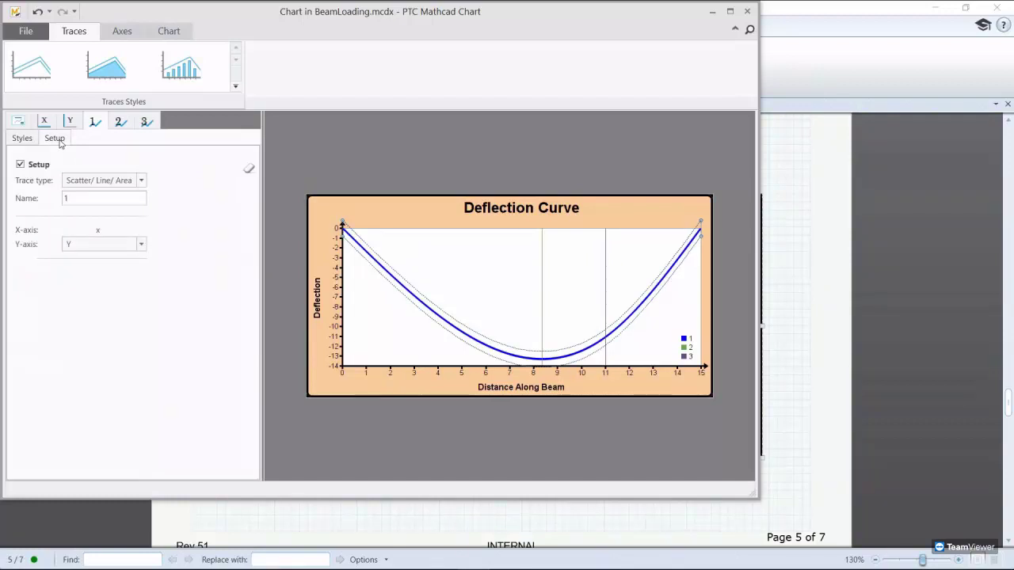
double_click(88, 200)
Step: Name trace 1 'Deflections' and make trace 2 a thick dashed line named 'Pos. of max defl.'
type("Deflections")
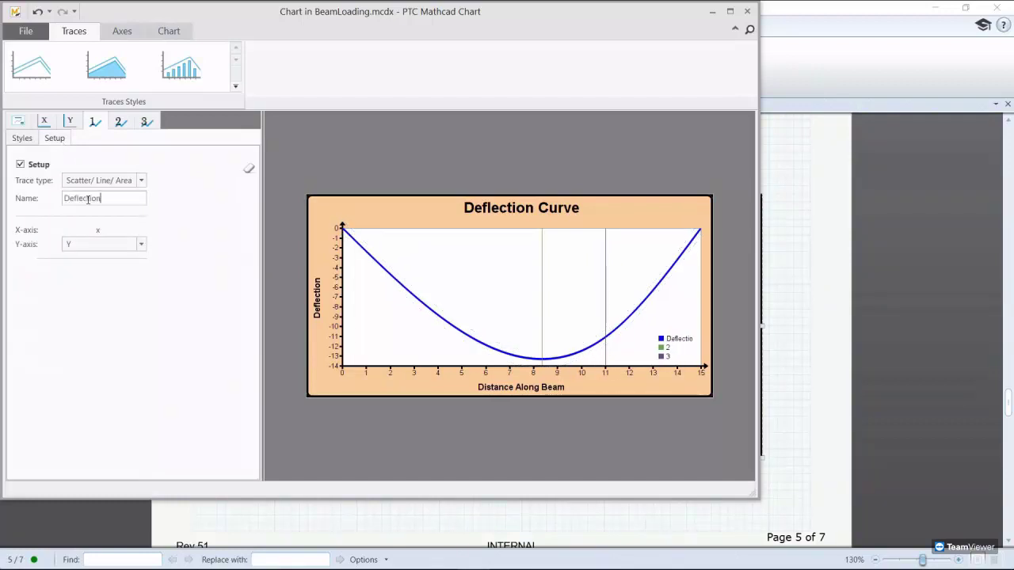
left_click(121, 121)
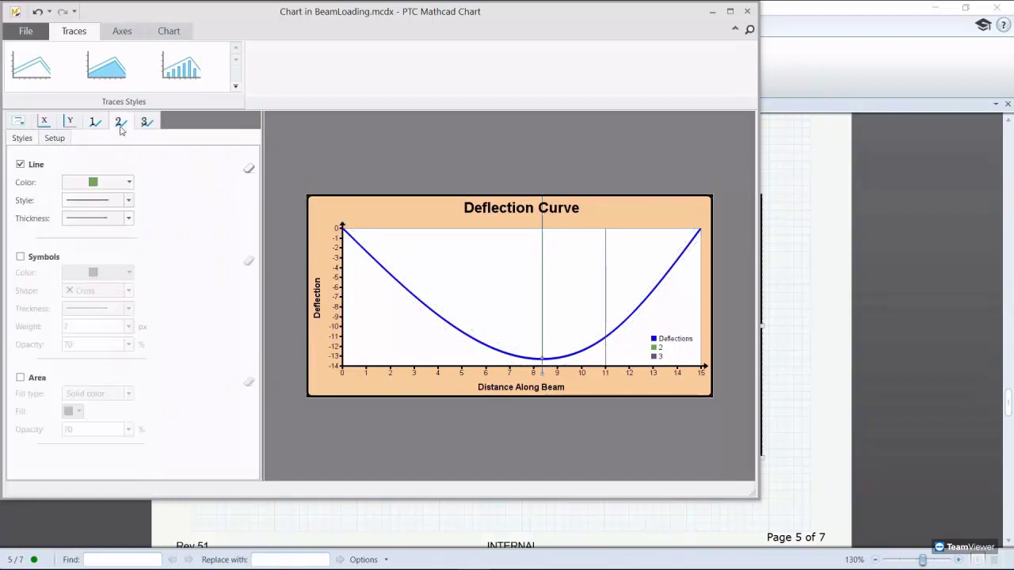
left_click(126, 201)
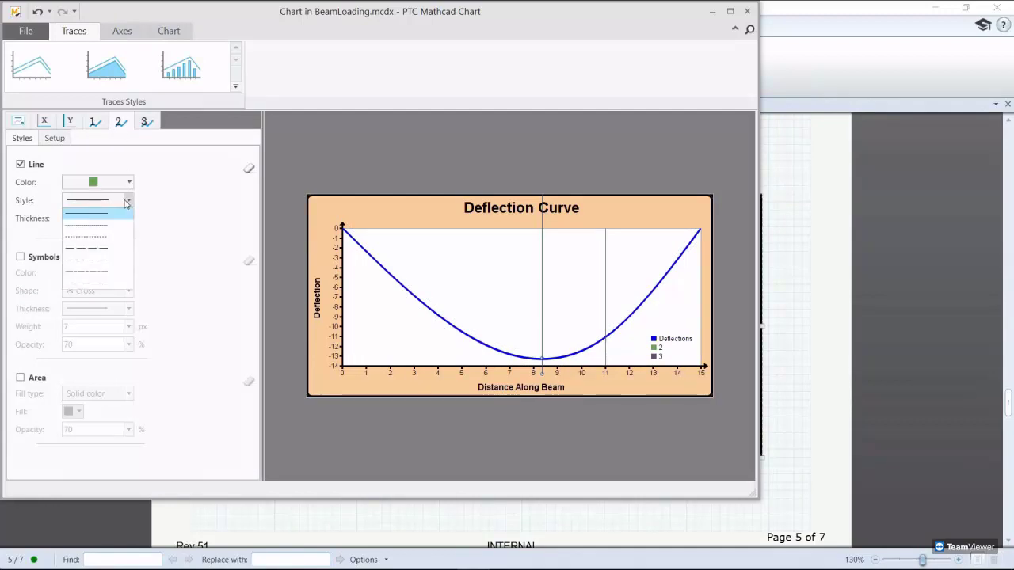
left_click(111, 240)
left_click(128, 218)
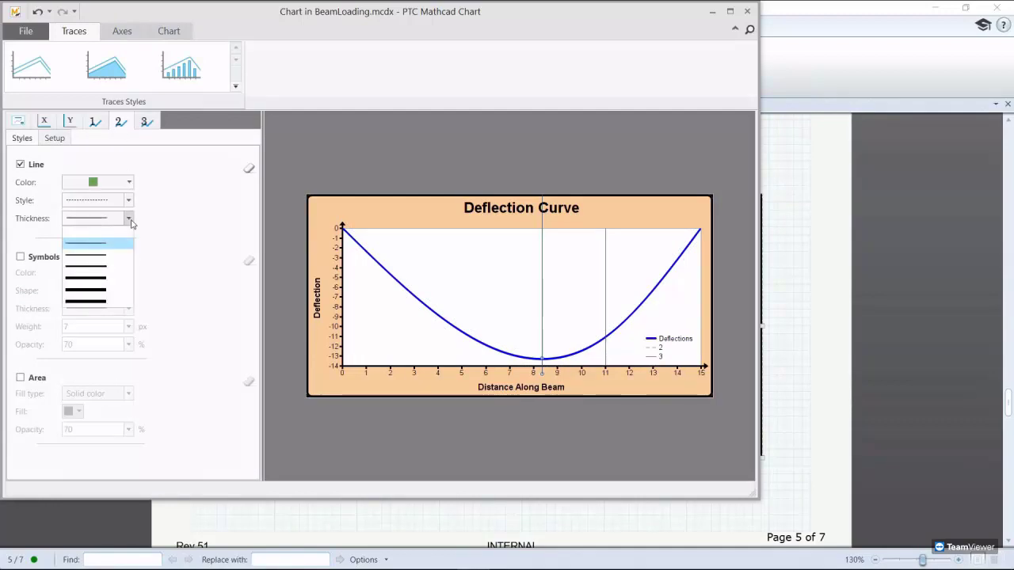
left_click(111, 272)
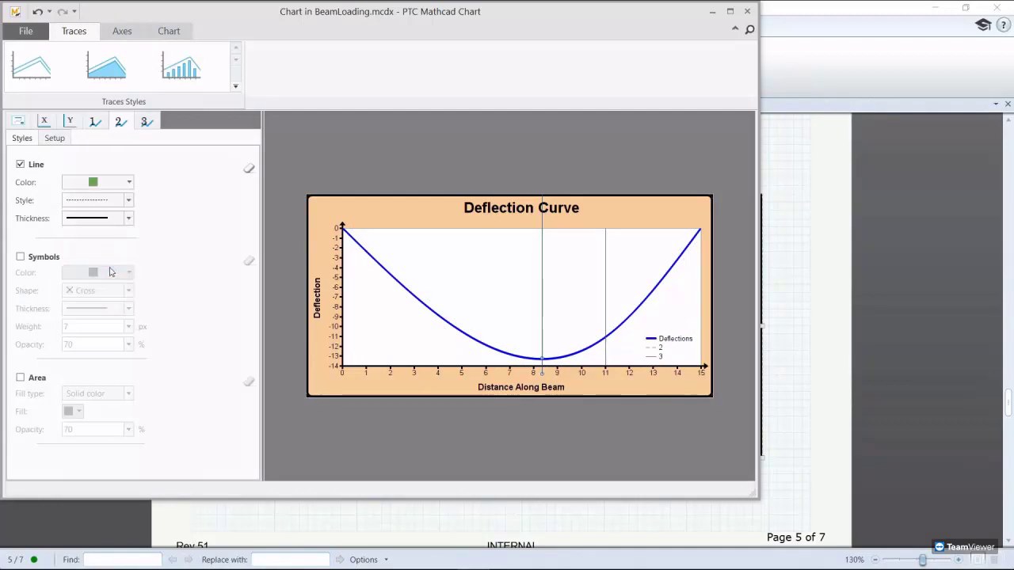
left_click(55, 140)
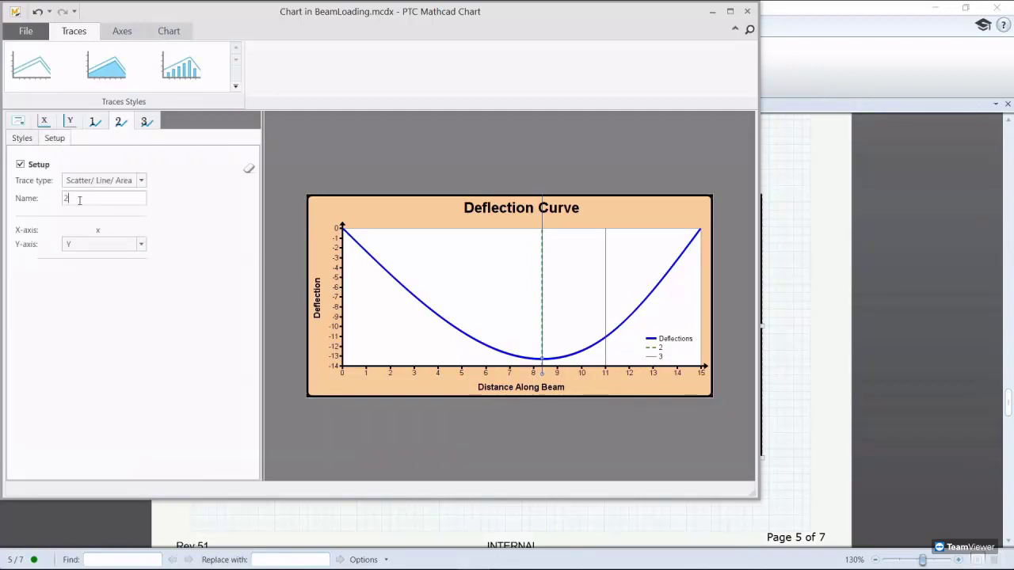
key("BackSpace")
type("Pos. of max defl.")
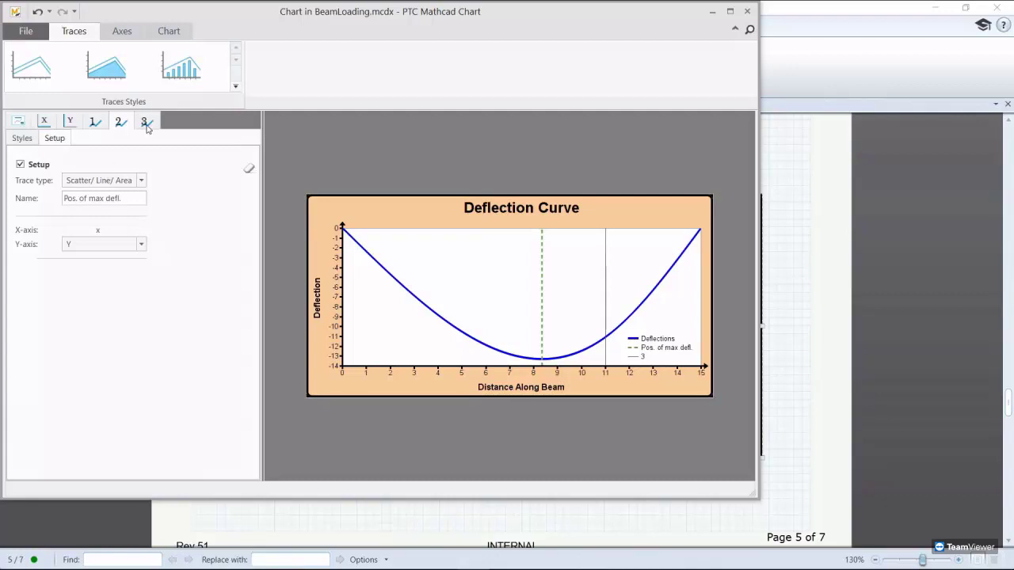
Step: Make trace 3 a thick red dashed line named 'Load Position'
left_click(146, 122)
left_click(132, 182)
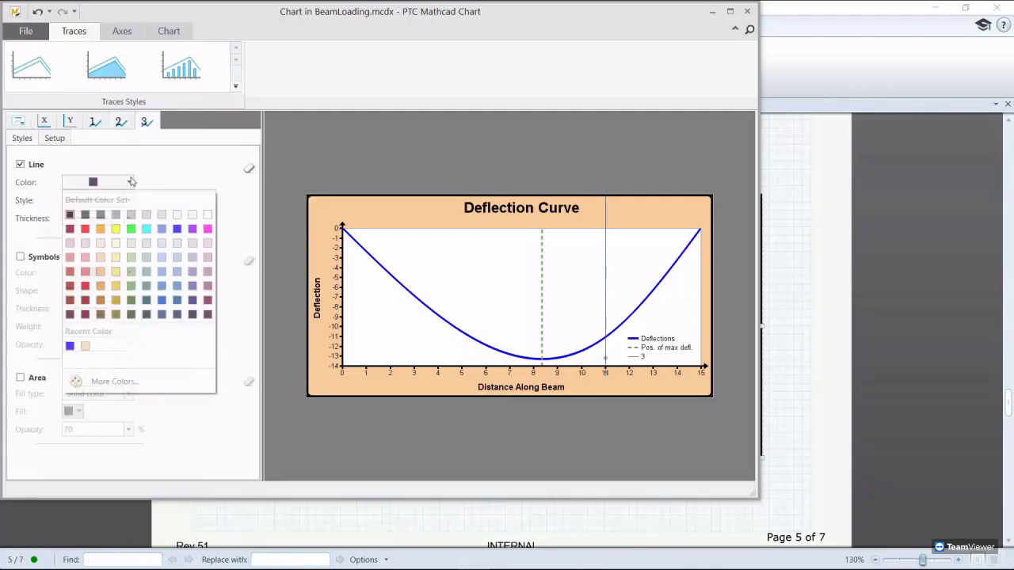
left_click(85, 229)
left_click(129, 201)
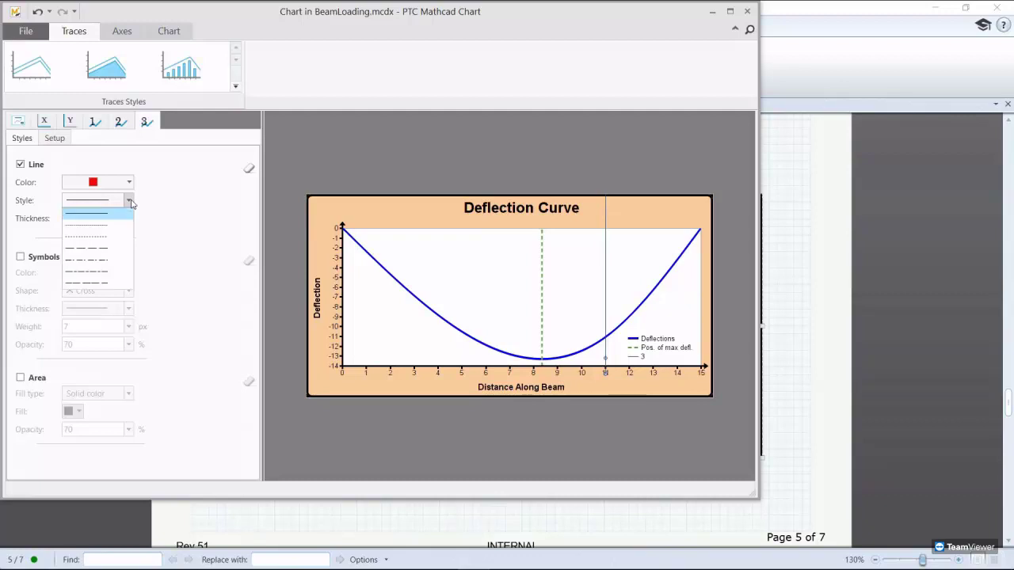
left_click(116, 239)
left_click(129, 219)
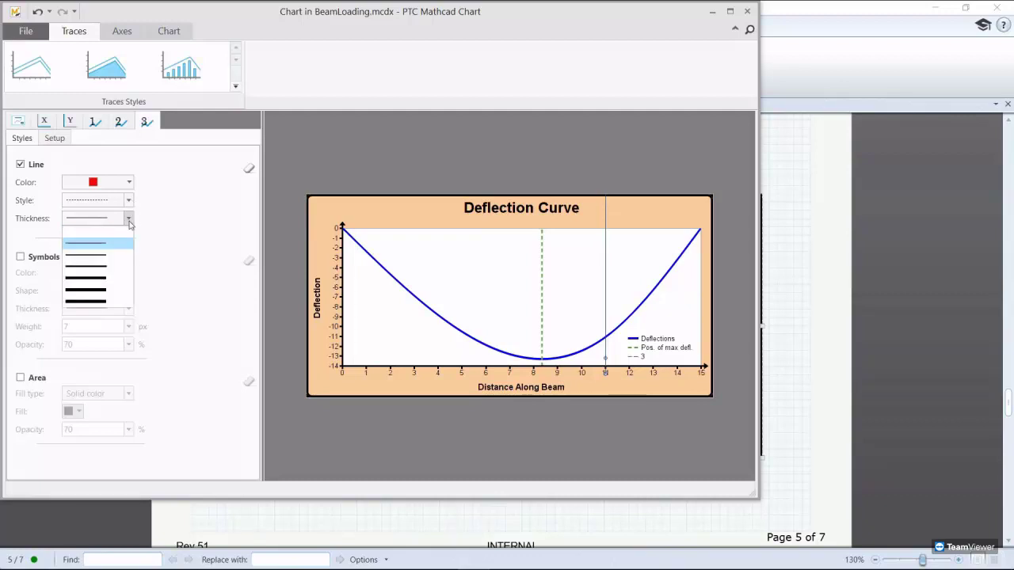
left_click(113, 267)
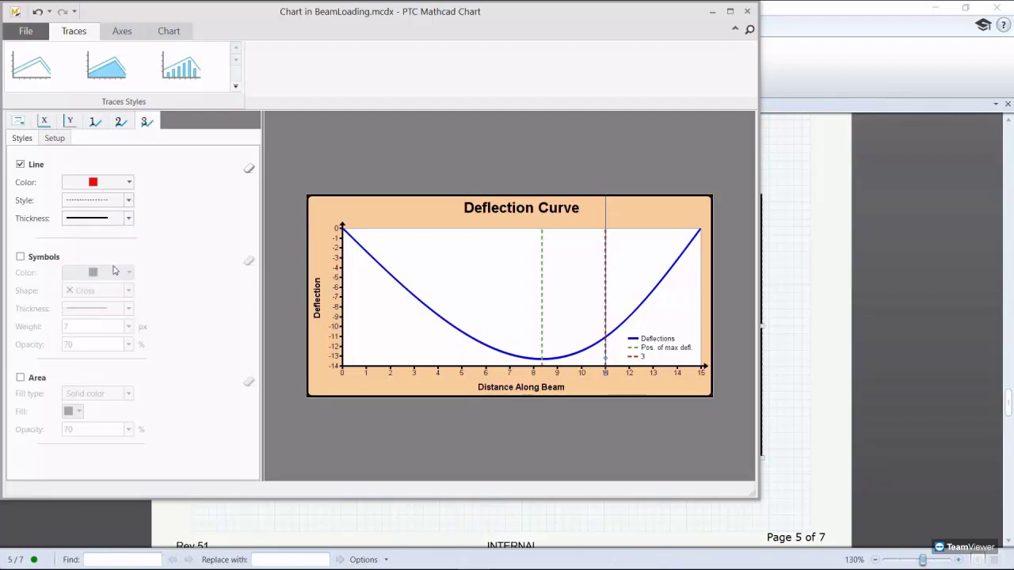
left_click(54, 138)
key("BackSpace")
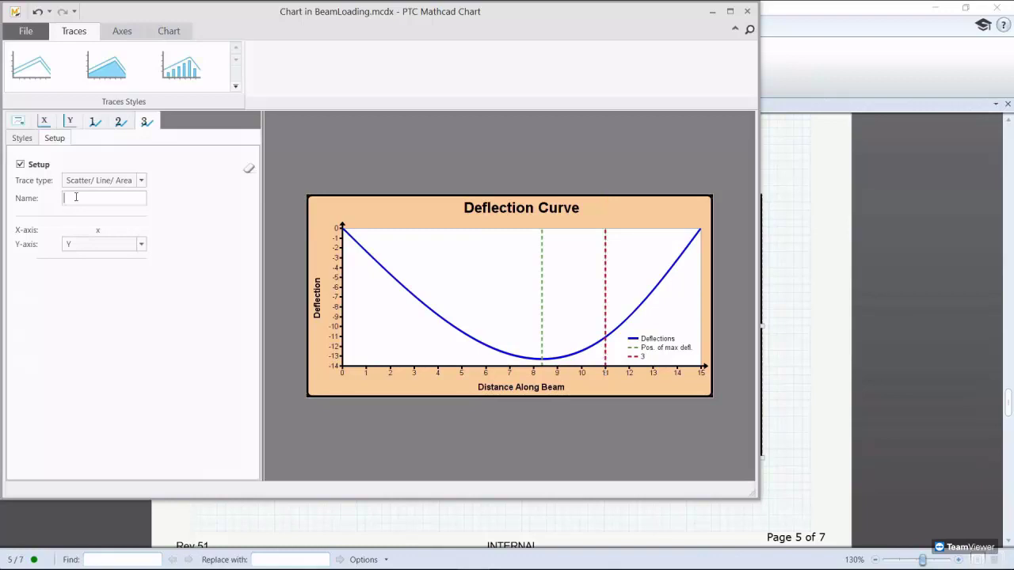
type("Load Position")
Step: Return to the worksheet and scroll to page 6's yy(a,W) program and its empty 3D plot
left_click(746, 12)
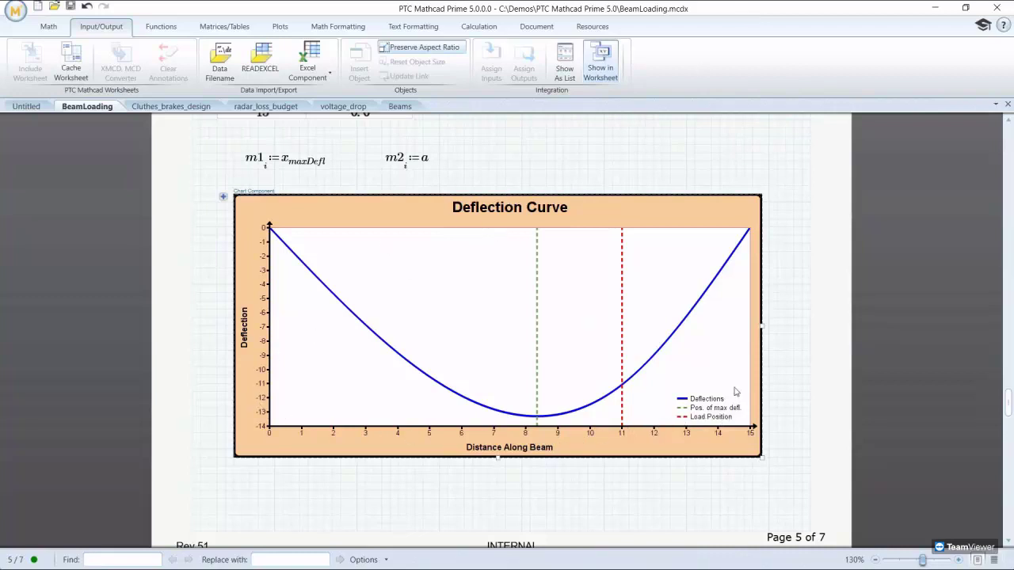
scroll(737, 427, "down", 5)
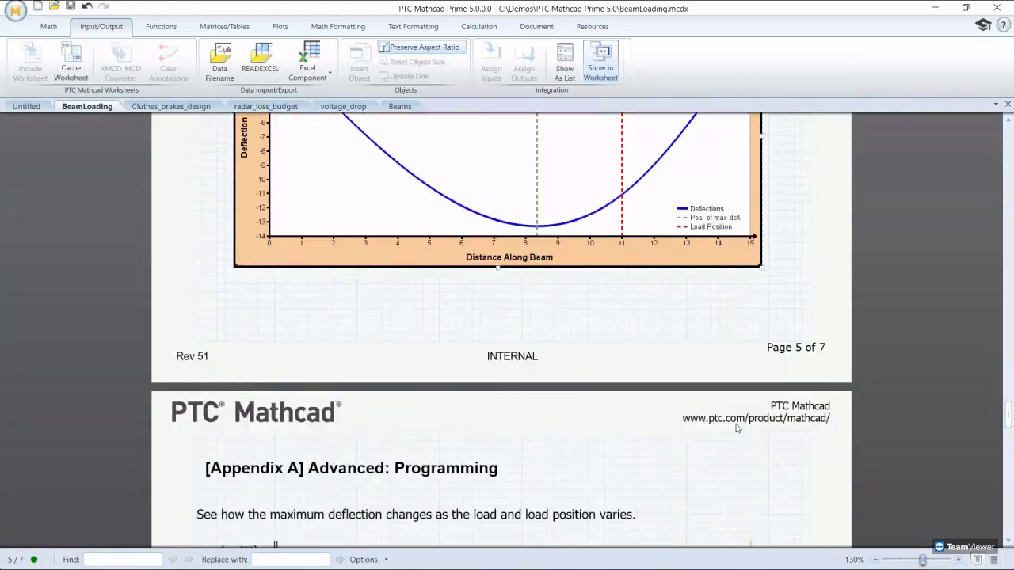
scroll(737, 427, "down", 8)
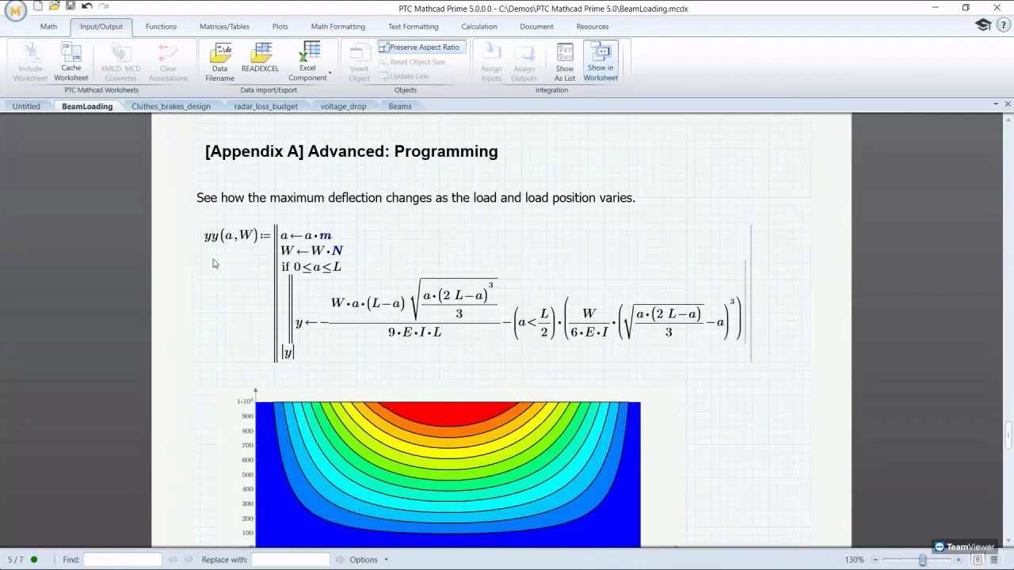
scroll(206, 344, "up", 6)
scroll(206, 344, "down", 12)
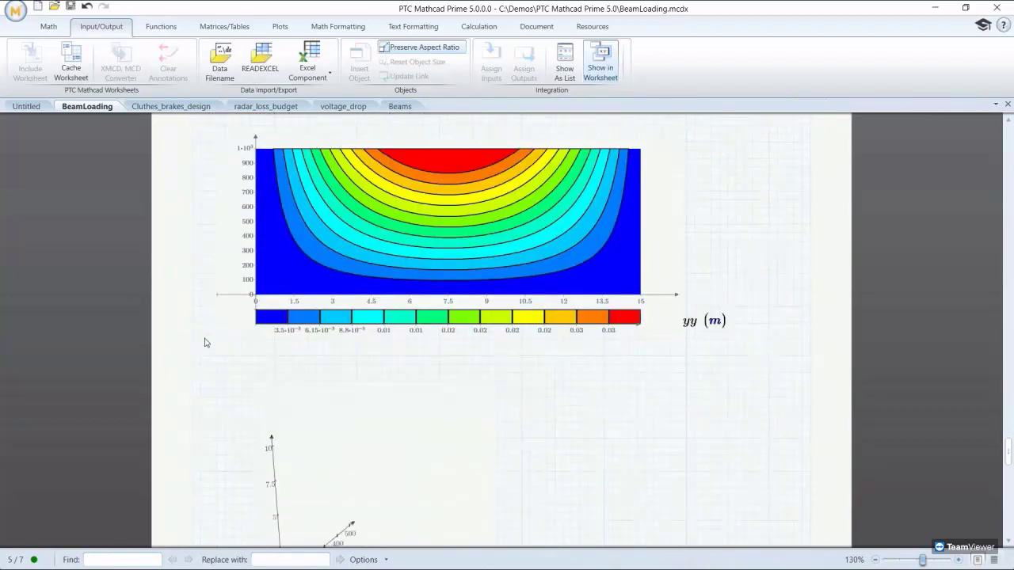
scroll(204, 342, "down", 5)
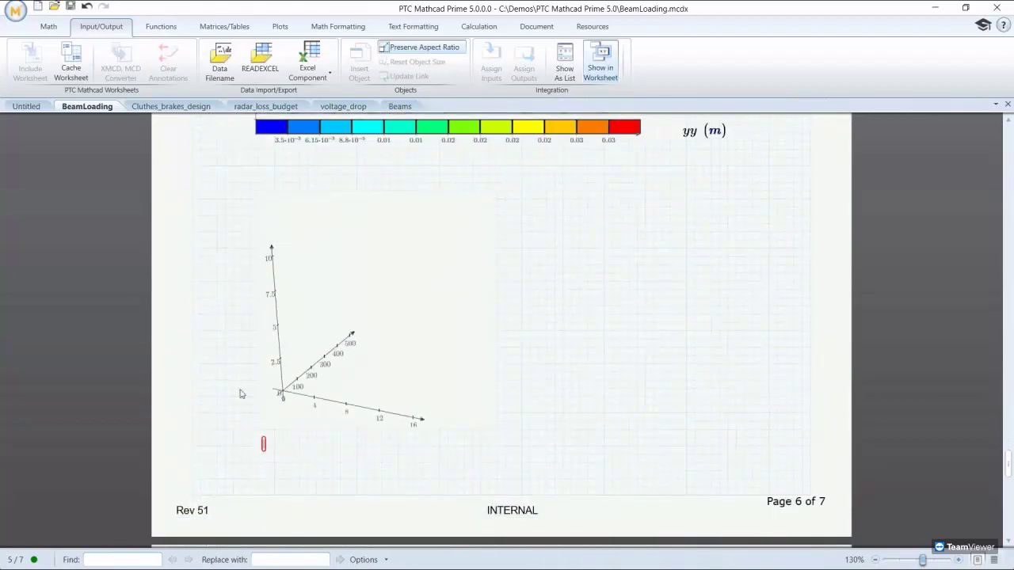
Step: Plot yy with units mm in the empty 3D plot
left_click(264, 446)
type("yy (")
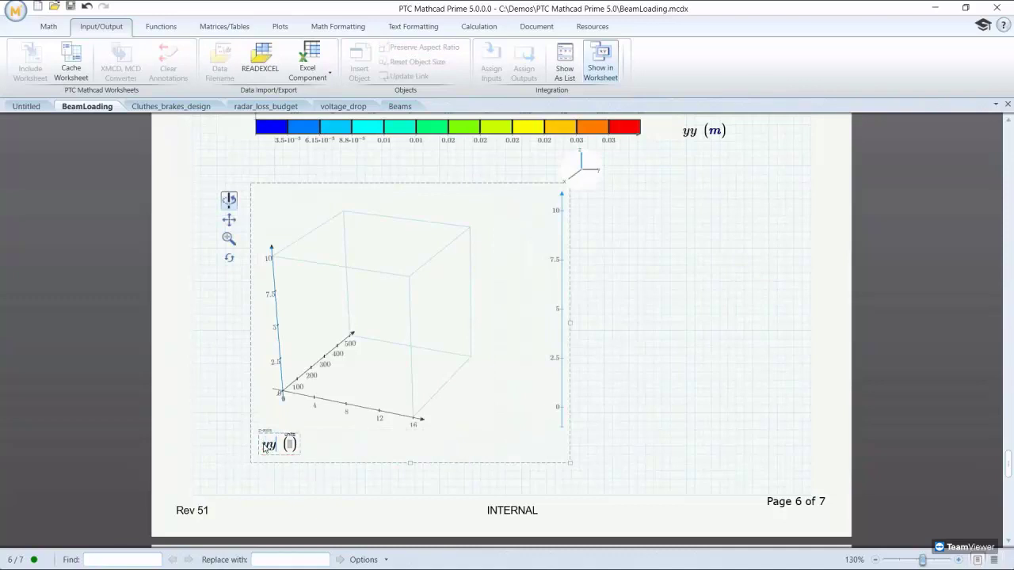
key("Tab")
type("mm")
left_click(281, 474)
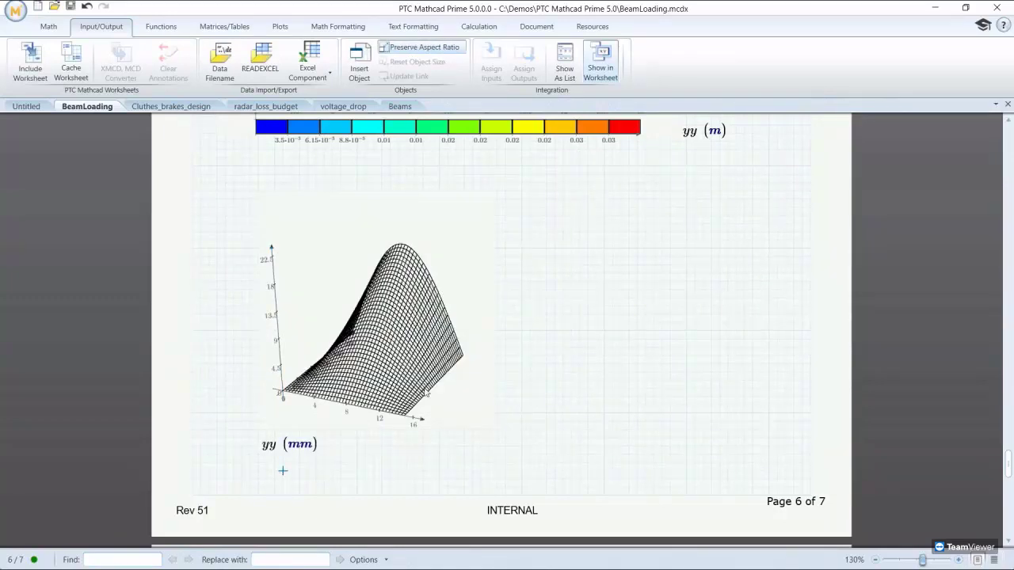
Step: Fill the 3D deflection surface red and rotate it to an oblique view
left_click(426, 392)
left_click(280, 26)
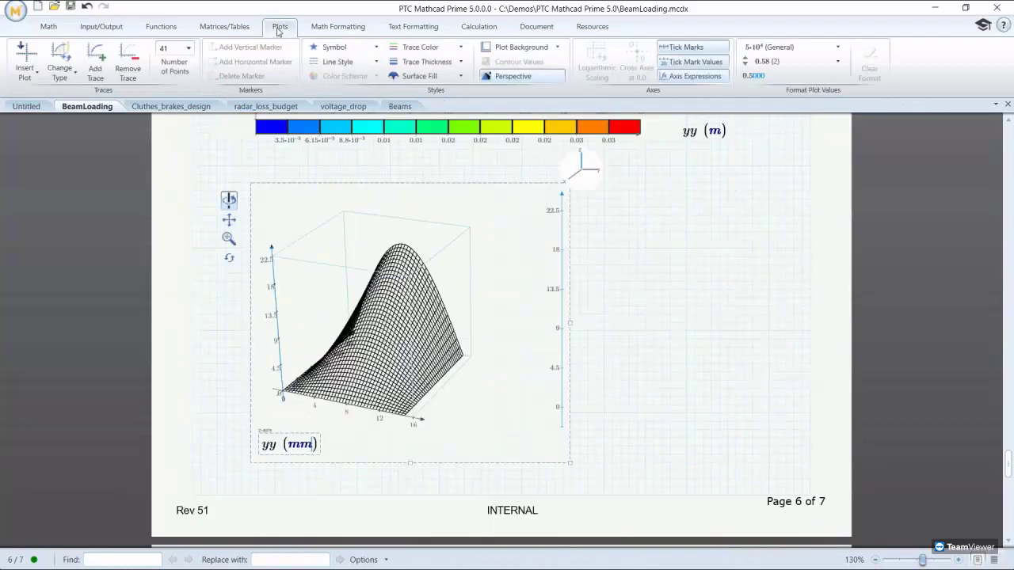
left_click(461, 77)
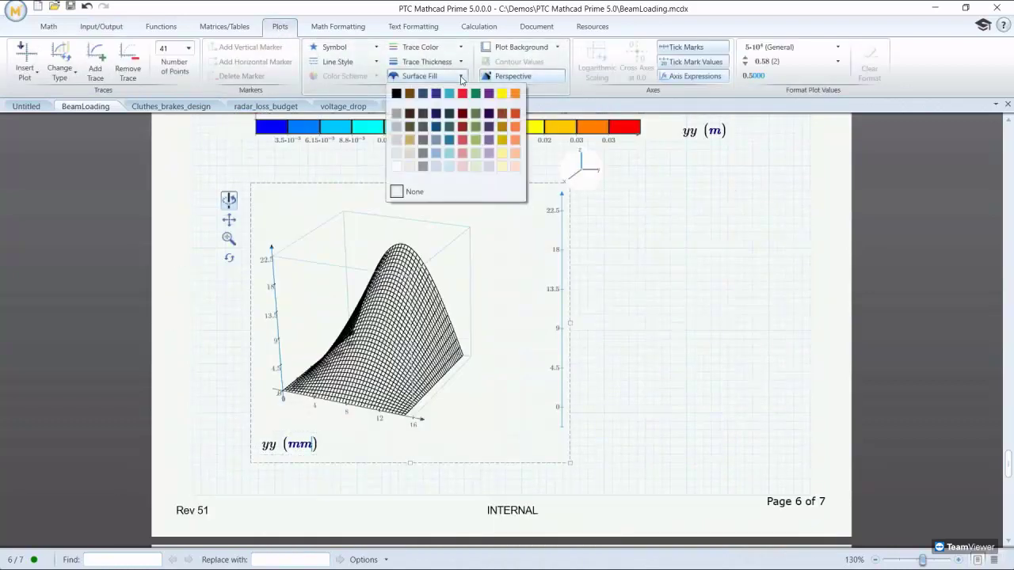
left_click(463, 143)
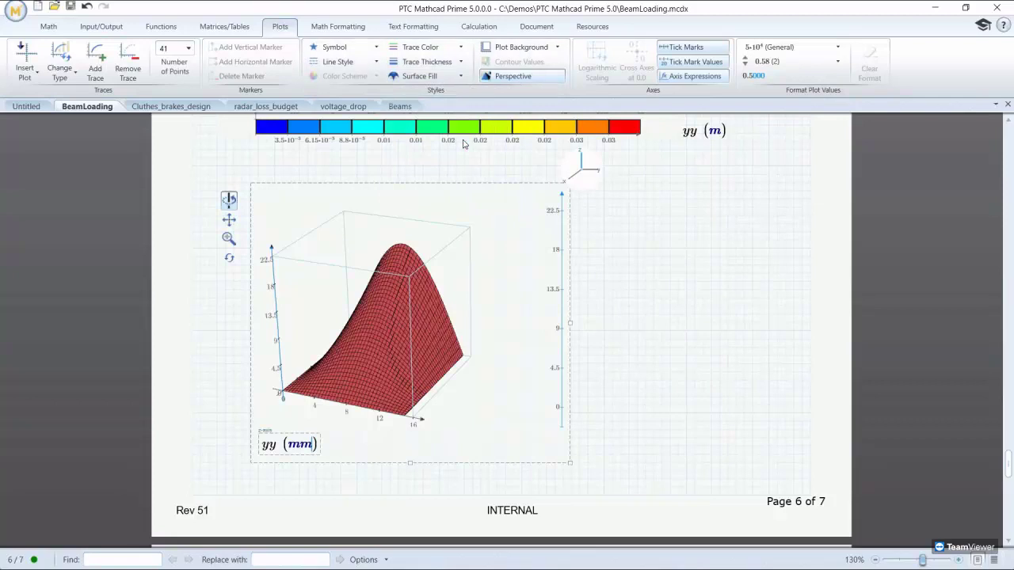
left_click_drag(374, 334, 456, 317)
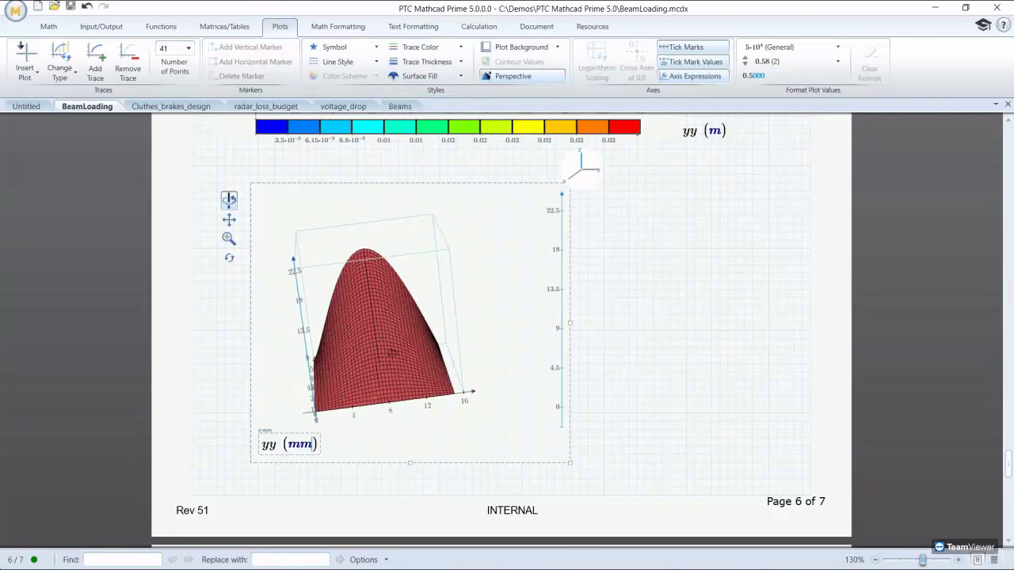
left_click_drag(393, 354, 417, 216)
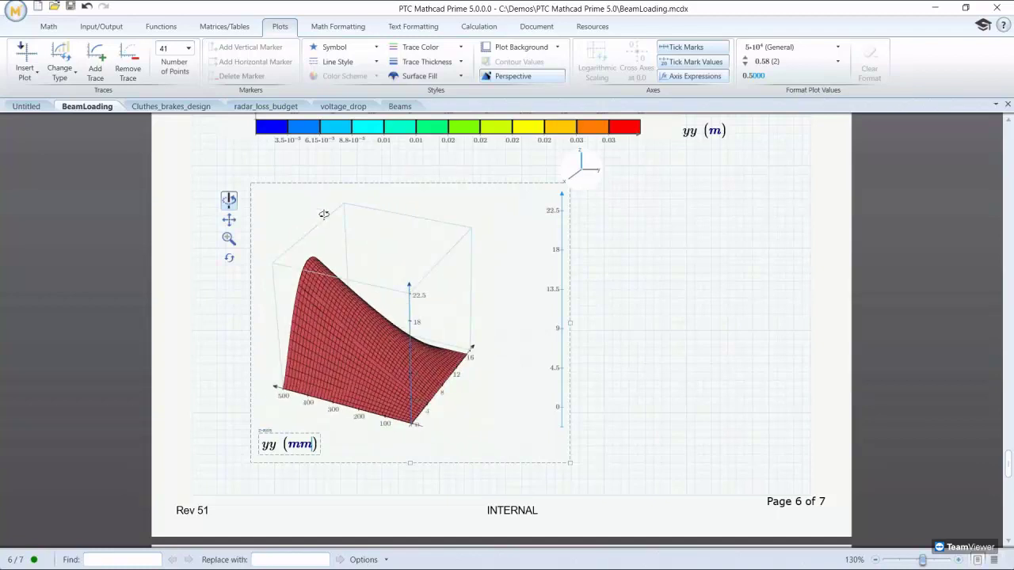
left_click(231, 222)
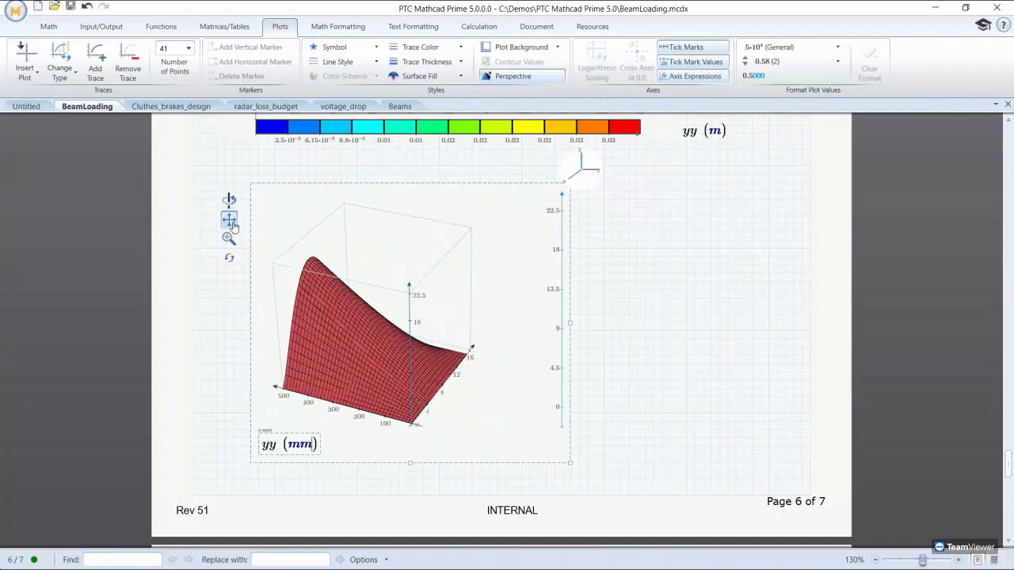